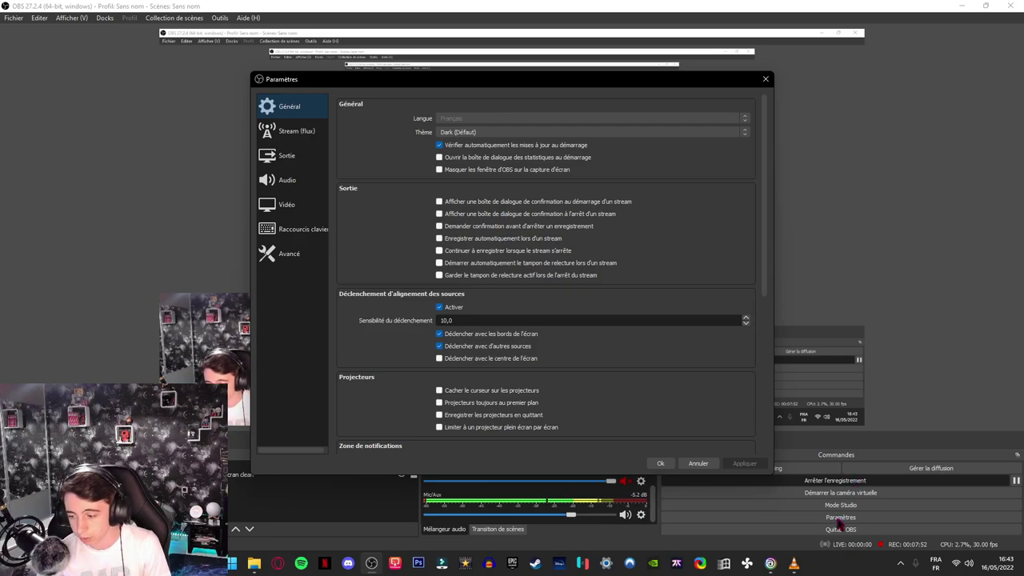
Open the output settings (Sortie) to view the recording options.
click(286, 156)
click(387, 123)
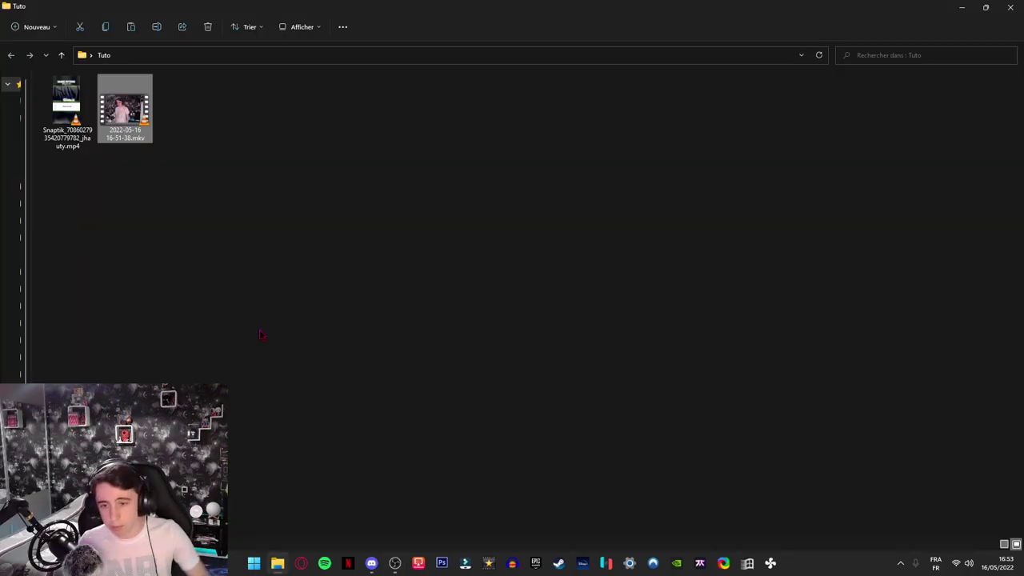
drag(242, 280, 254, 227)
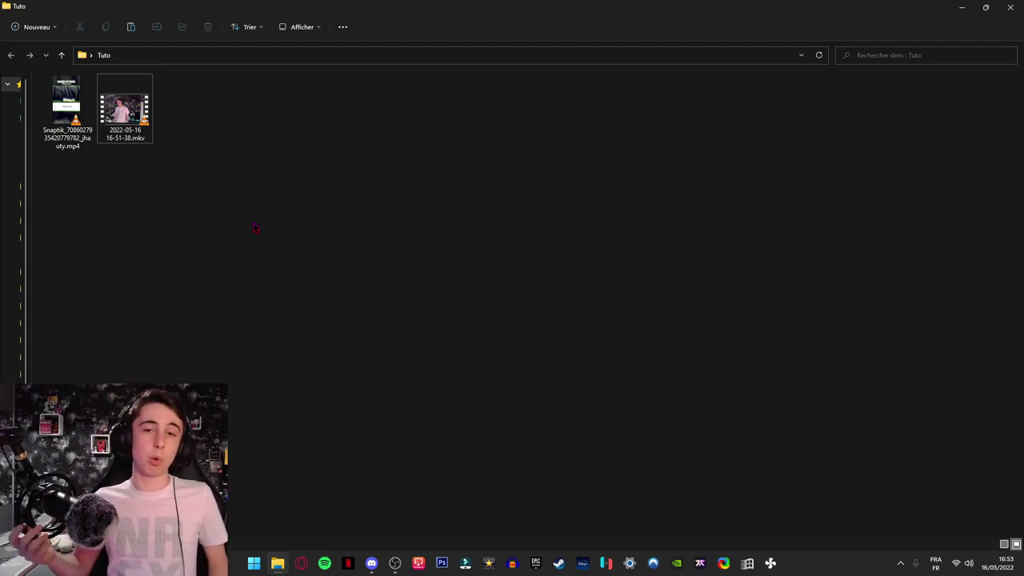
drag(157, 125, 138, 124)
click(197, 152)
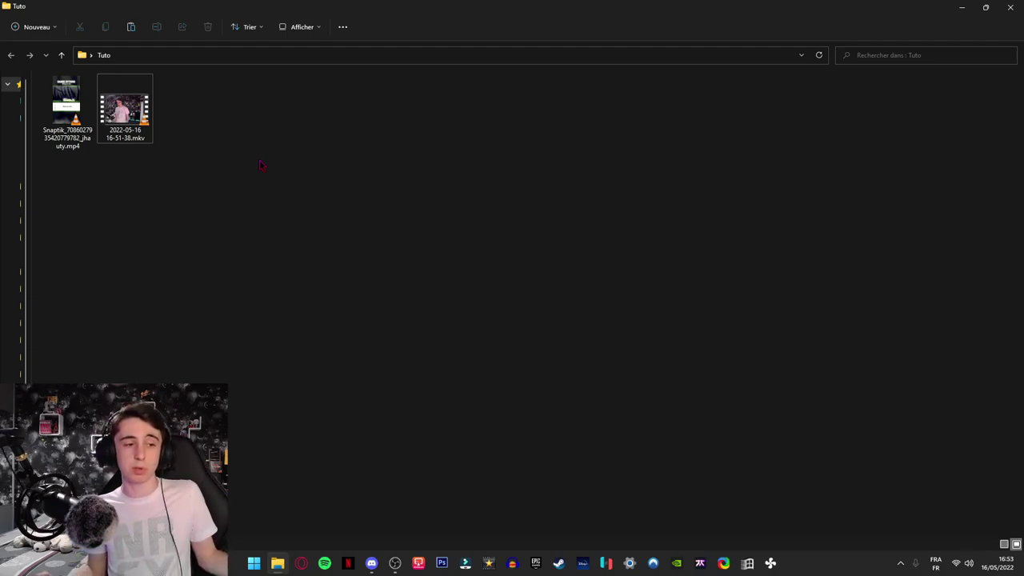
click(466, 564)
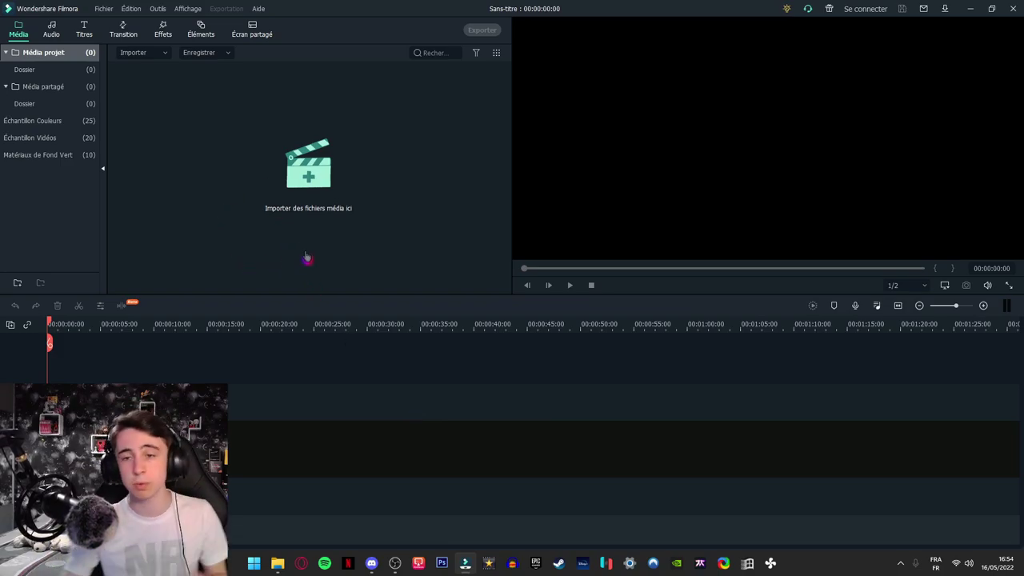
click(307, 190)
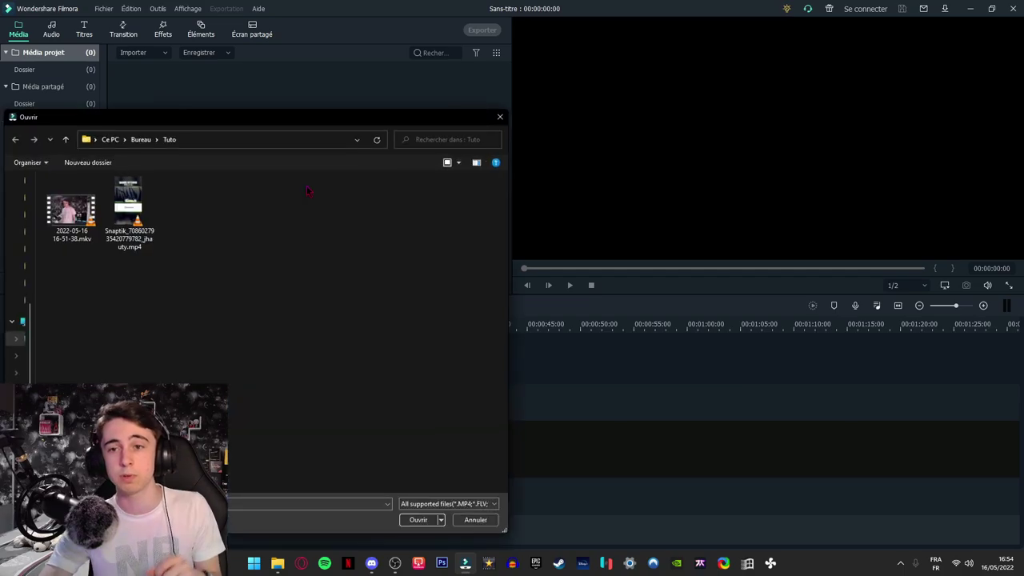
drag(240, 230, 80, 227)
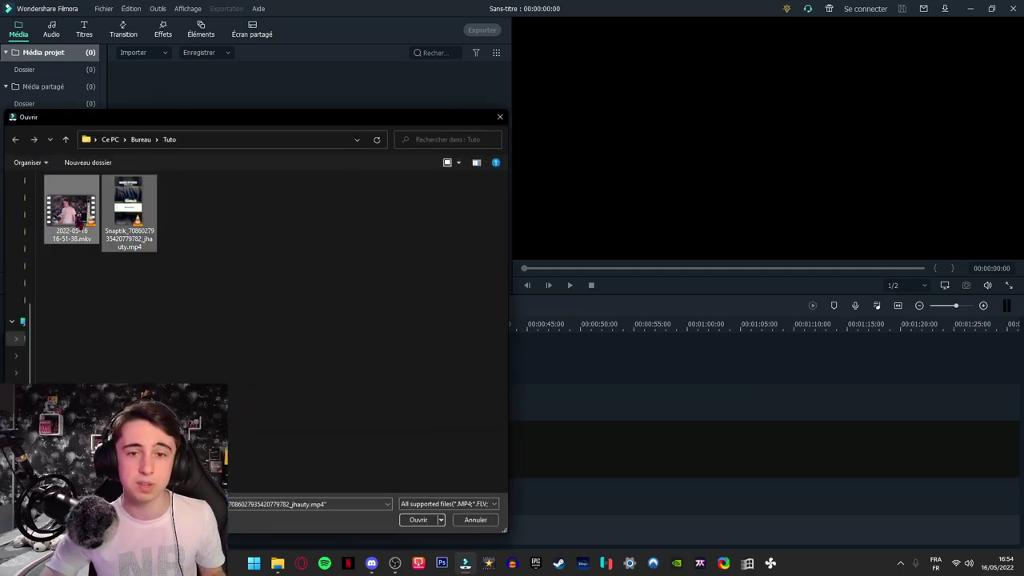
click(418, 521)
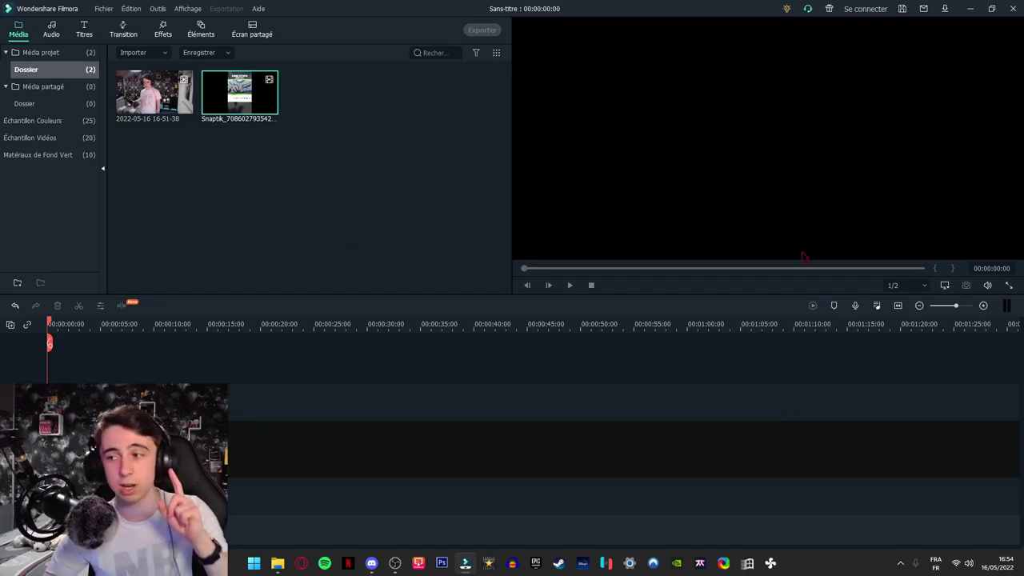
click(945, 286)
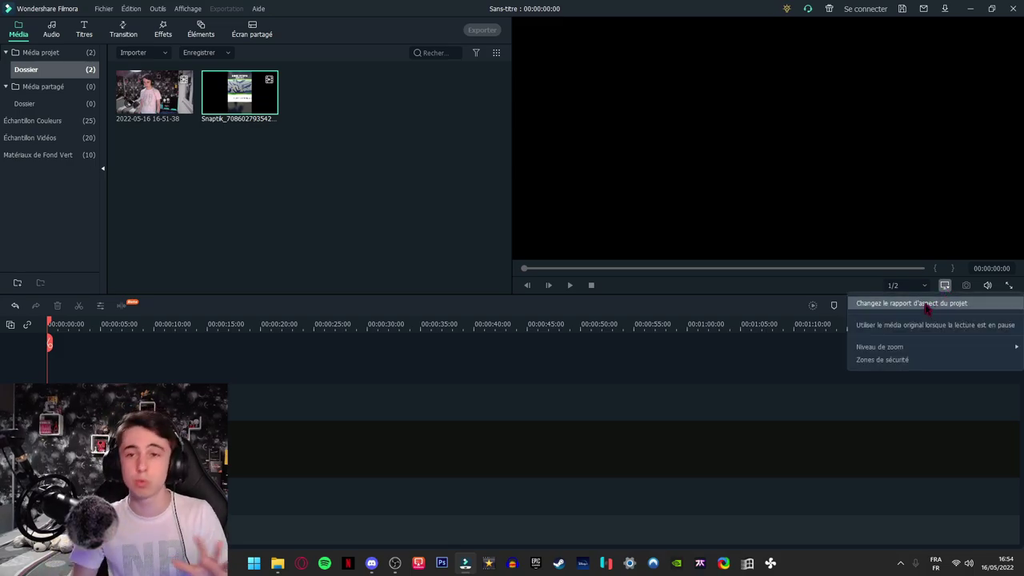
click(926, 310)
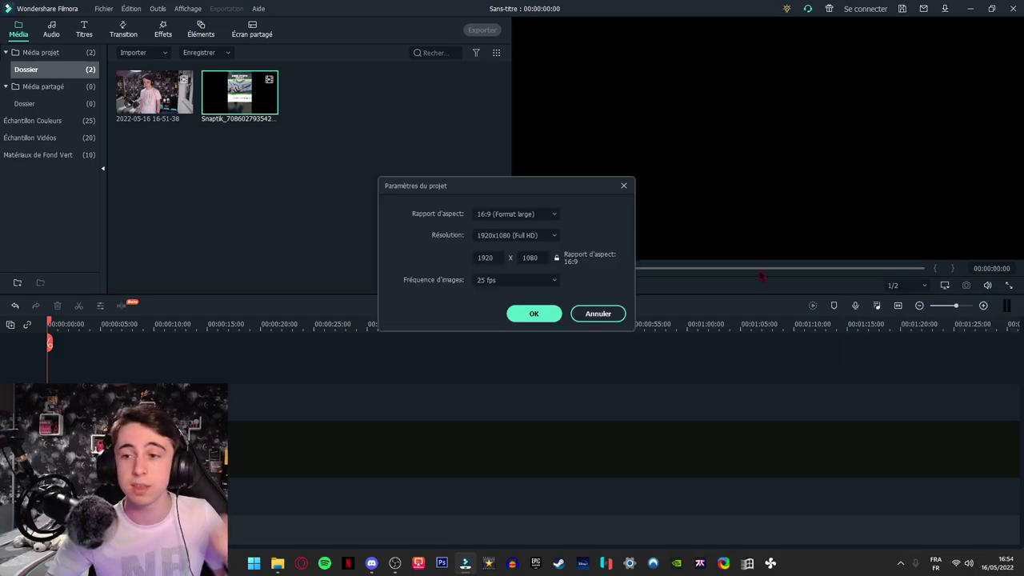
click(624, 186)
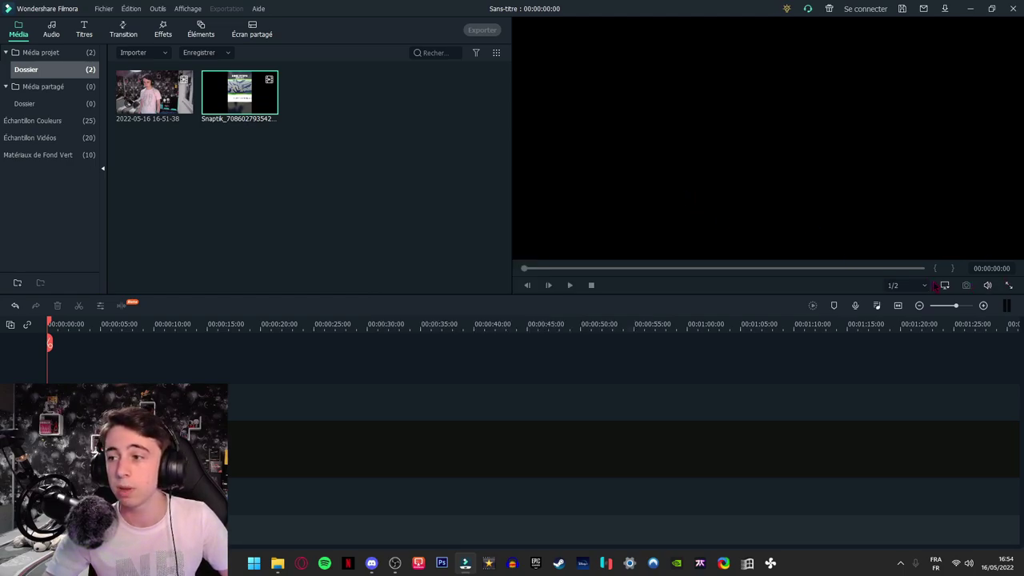
Change the project's aspect ratio to 9:16 (Portrait).
click(945, 286)
click(940, 308)
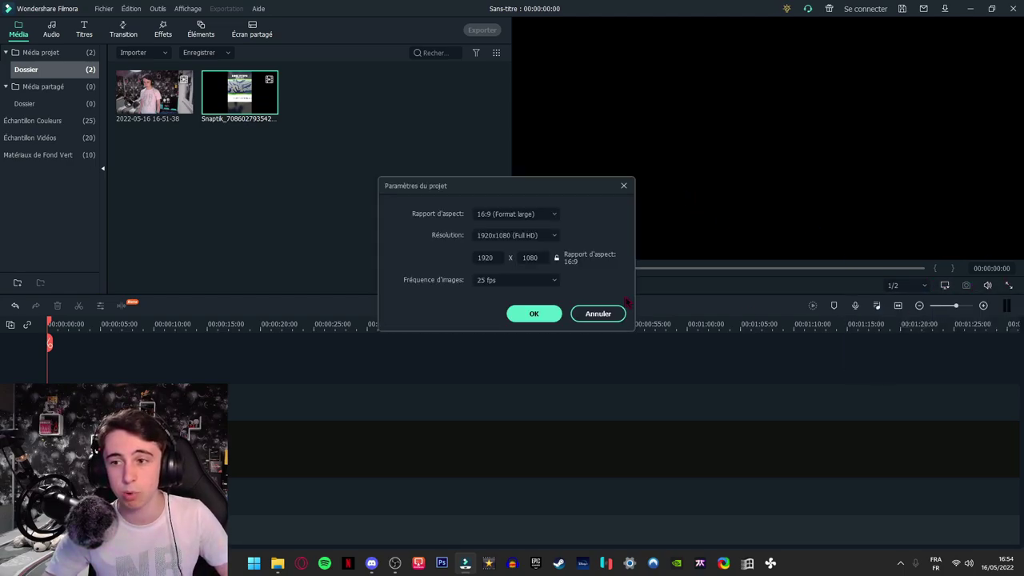
click(532, 216)
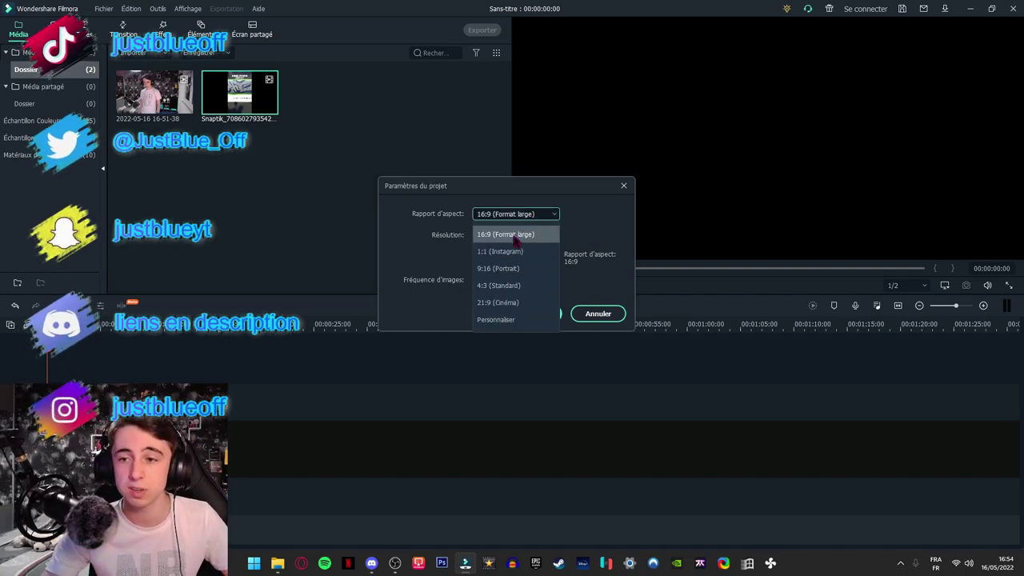
click(508, 268)
click(537, 315)
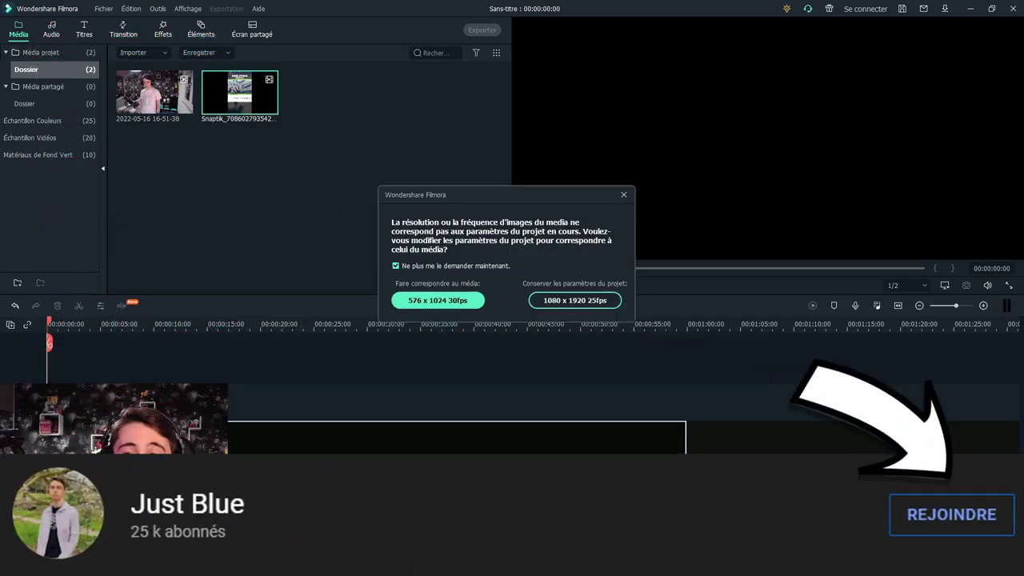
Keep the 1080 x 1920 25fps project settings for the Snaptik clip and place the webcam recording on the track above it.
click(573, 300)
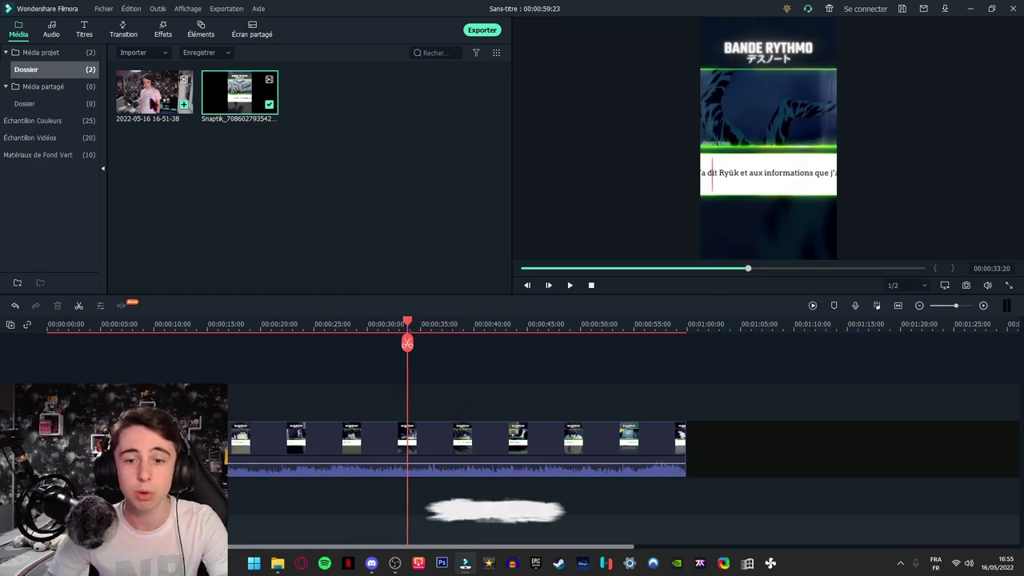
drag(178, 100, 48, 402)
drag(160, 402, 160, 402)
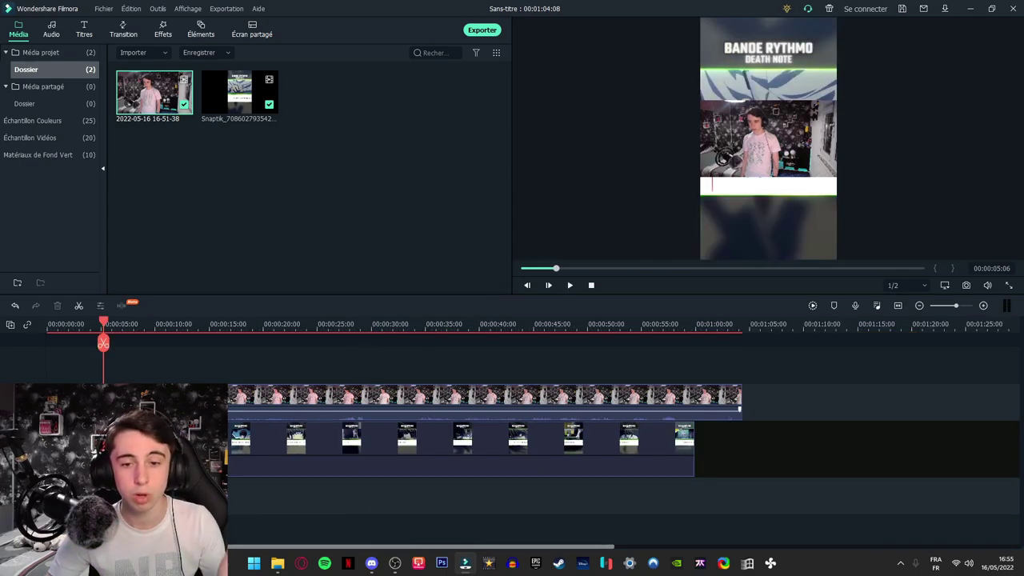
Split the webcam clip at 00:00:05:06 and delete the part before the cut.
click(484, 401)
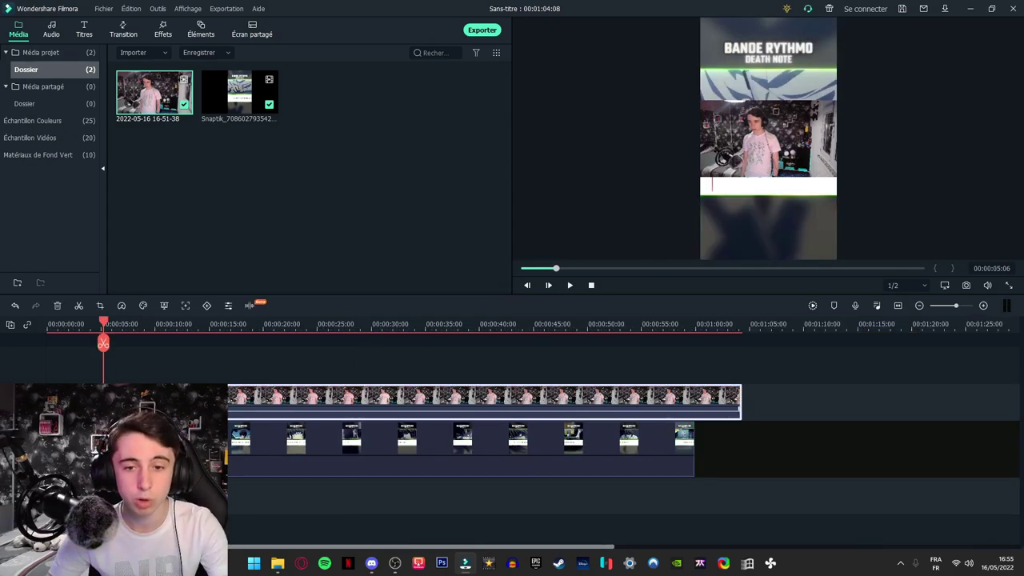
click(139, 350)
mouse_move(141, 325)
mouse_down()
mouse_move(171, 326)
mouse_move(144, 324)
mouse_up()
click(171, 393)
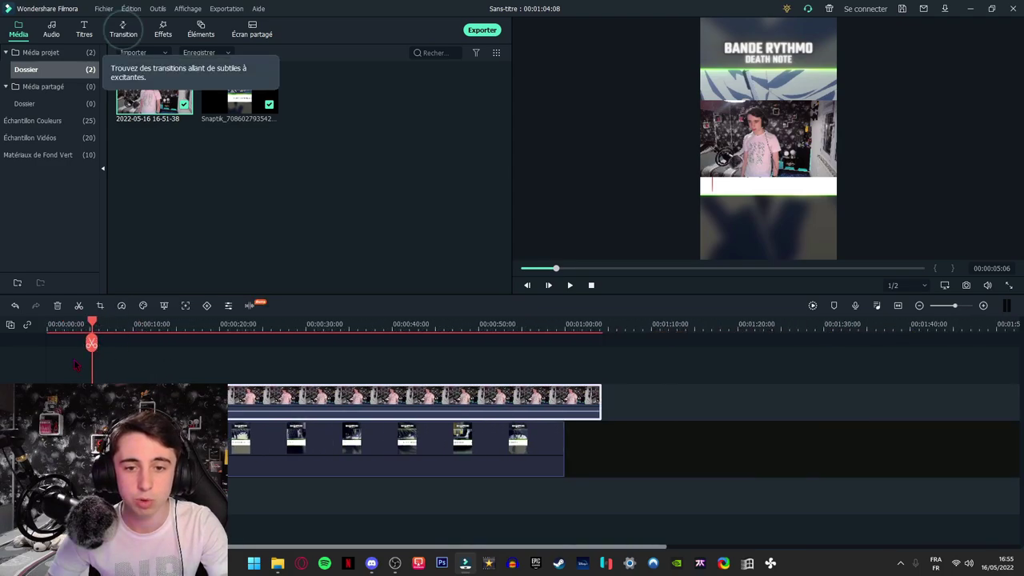
click(74, 366)
key(Delete)
Shift the webcam clip well to the right on its track to uncover the Snaptik frame at 00:00:05:06.
drag(112, 394, 269, 393)
click(146, 372)
click(62, 320)
drag(90, 326, 283, 343)
drag(64, 328, 264, 342)
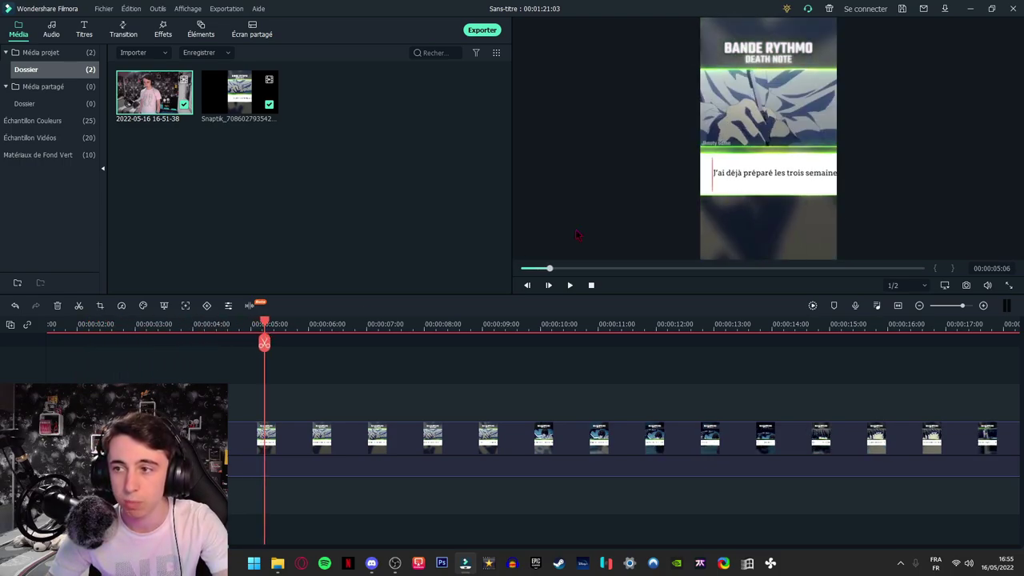
Bring the webcam clip back along its track so that it begins near the playhead at 00:00:05:06.
drag(691, 319, 464, 354)
click(568, 364)
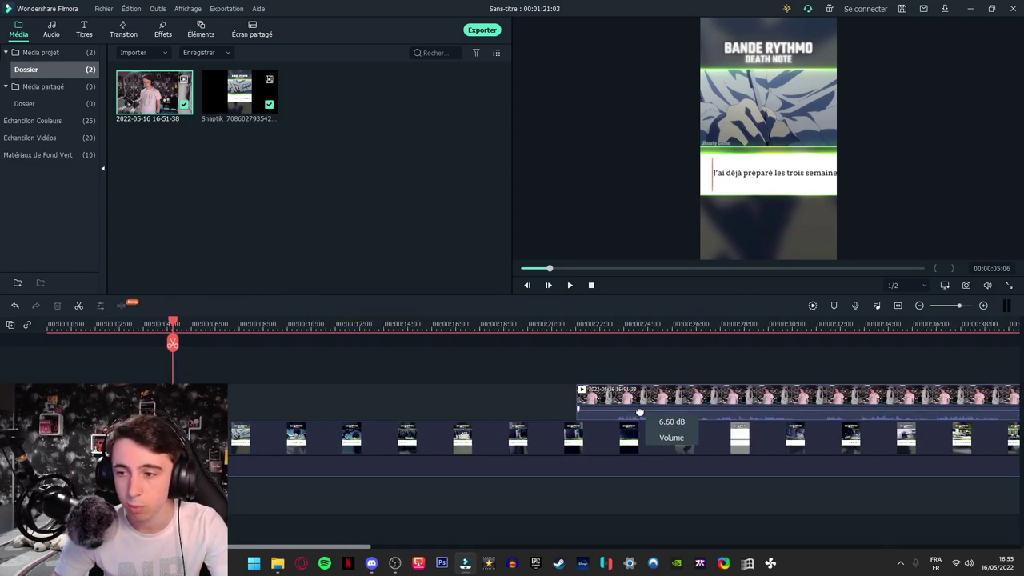
drag(632, 400, 241, 392)
click(247, 369)
drag(205, 323, 374, 321)
key(ctrl+equal)
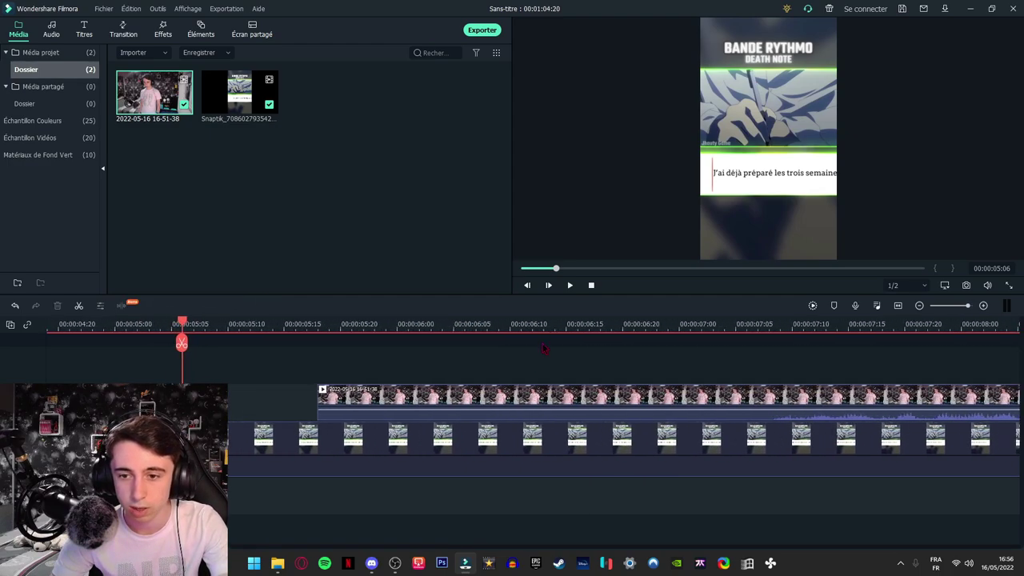
drag(466, 397, 376, 394)
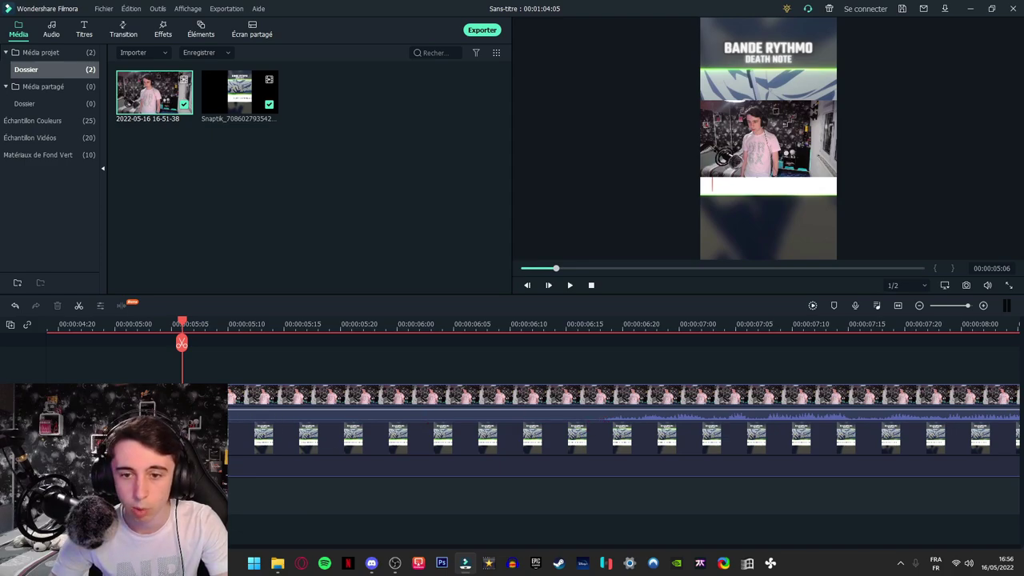
Nudge the webcam clip earlier until the start of the speech in its waveform lines up with the playhead at 00:00:05:06.
drag(400, 411, 240, 396)
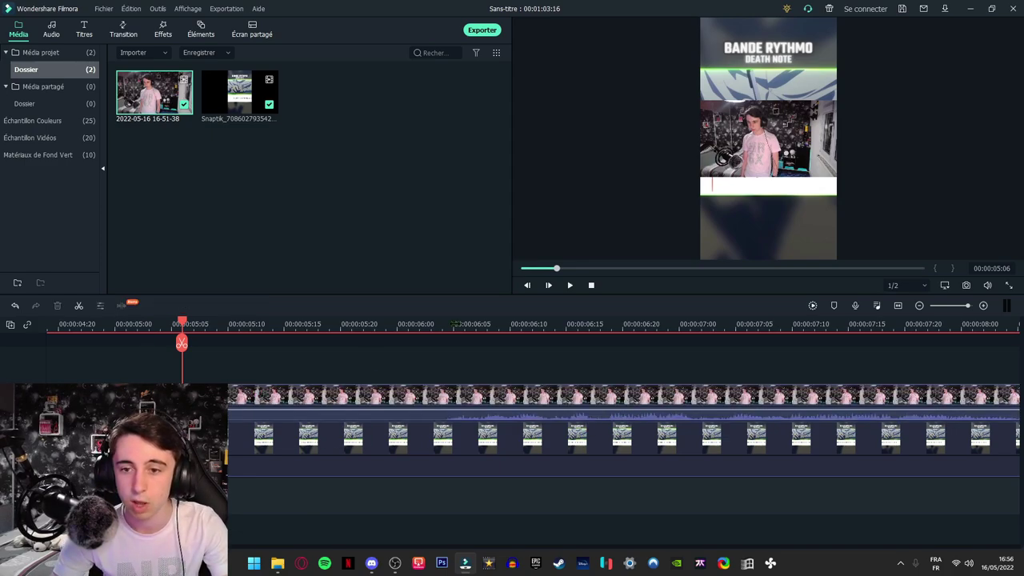
drag(455, 323, 337, 324)
drag(349, 404, 200, 395)
drag(216, 326, 263, 326)
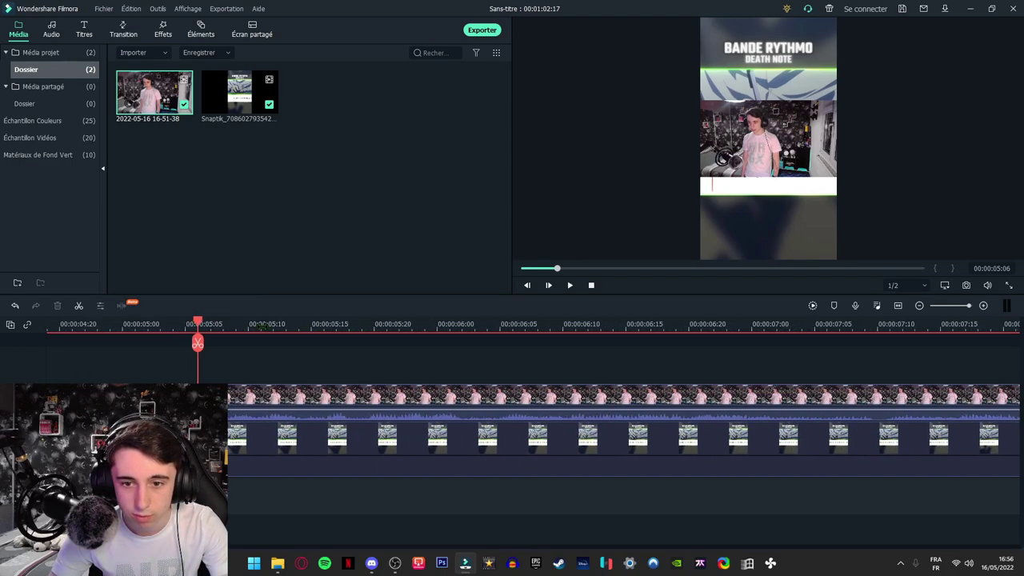
key(ctrl+plus)
mouse_move(242, 397)
mouse_down()
mouse_move(258, 394)
mouse_move(243, 391)
mouse_up()
click(256, 365)
click(275, 356)
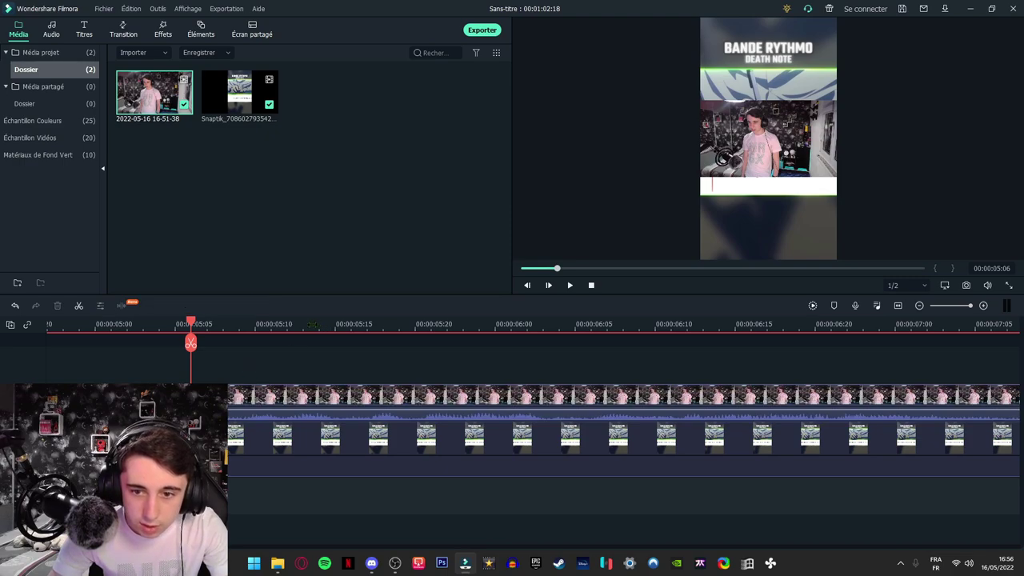
Try the webcam clip a few seconds further along its track and return it to its aligned position.
drag(312, 325, 192, 333)
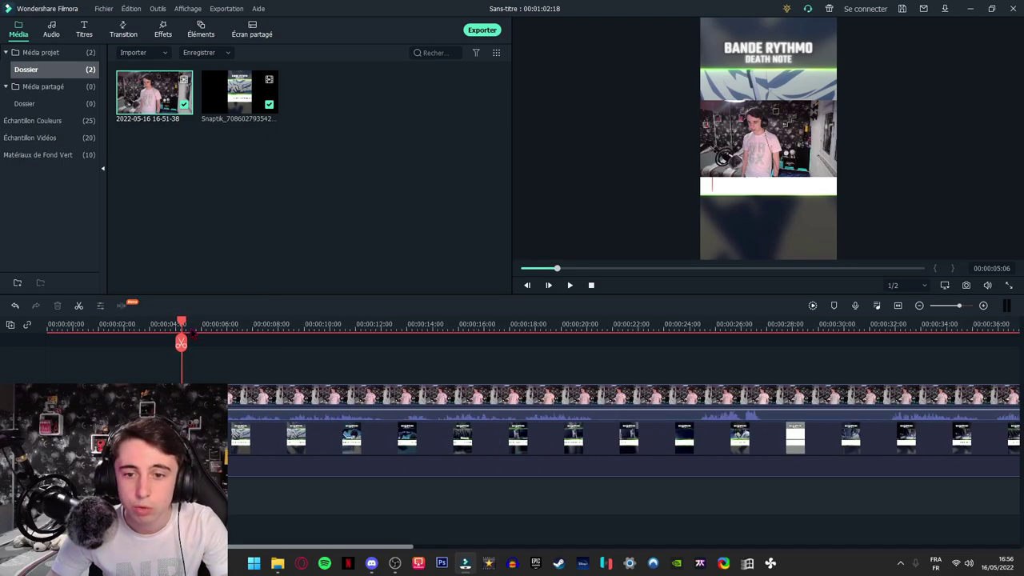
key(ctrl+minus)
key(ctrl+minus)
key(ctrl+minus)
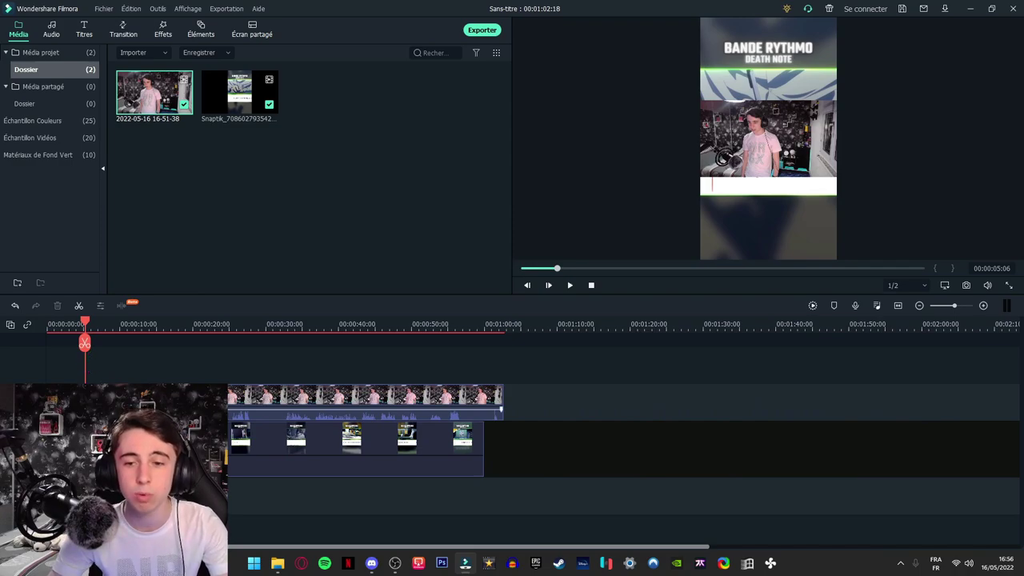
click(209, 402)
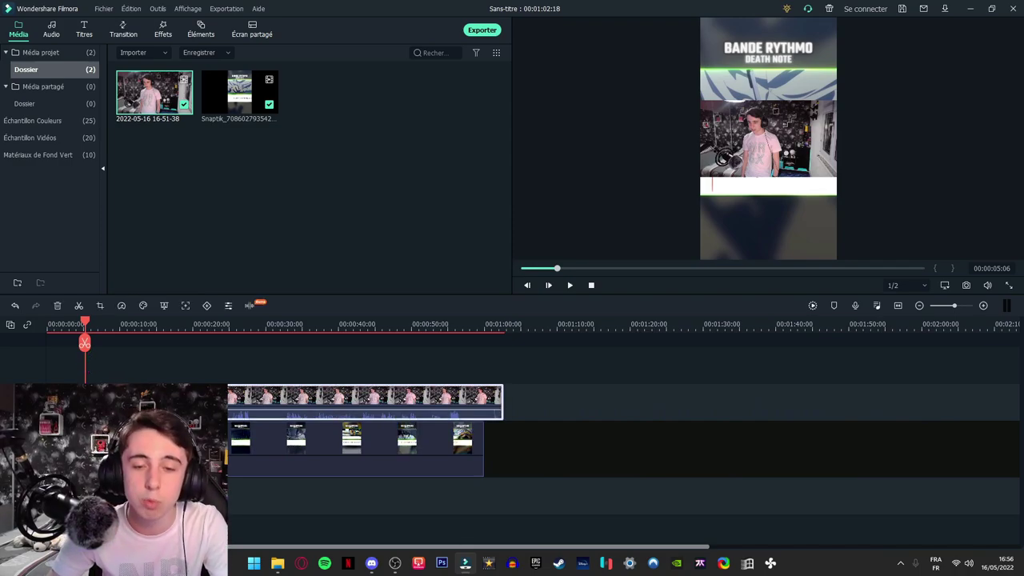
drag(85, 342, 106, 343)
click(105, 401)
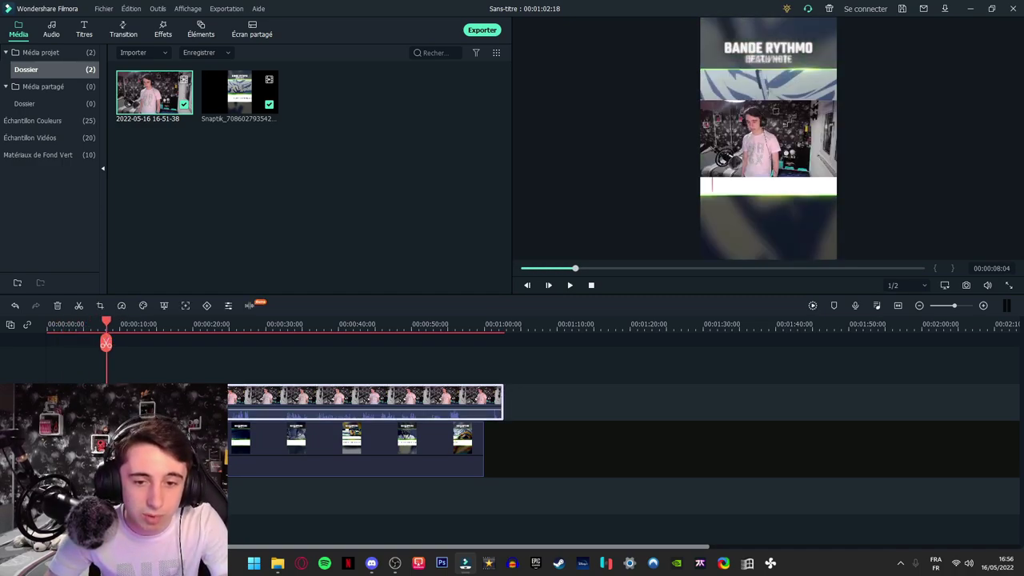
drag(106, 402, 47, 402)
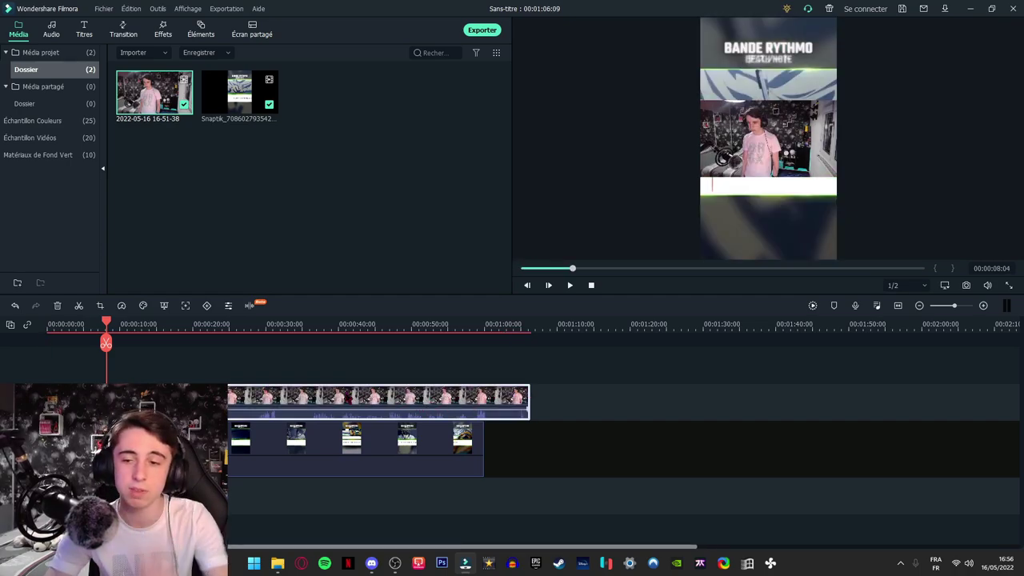
drag(349, 398, 323, 397)
click(381, 363)
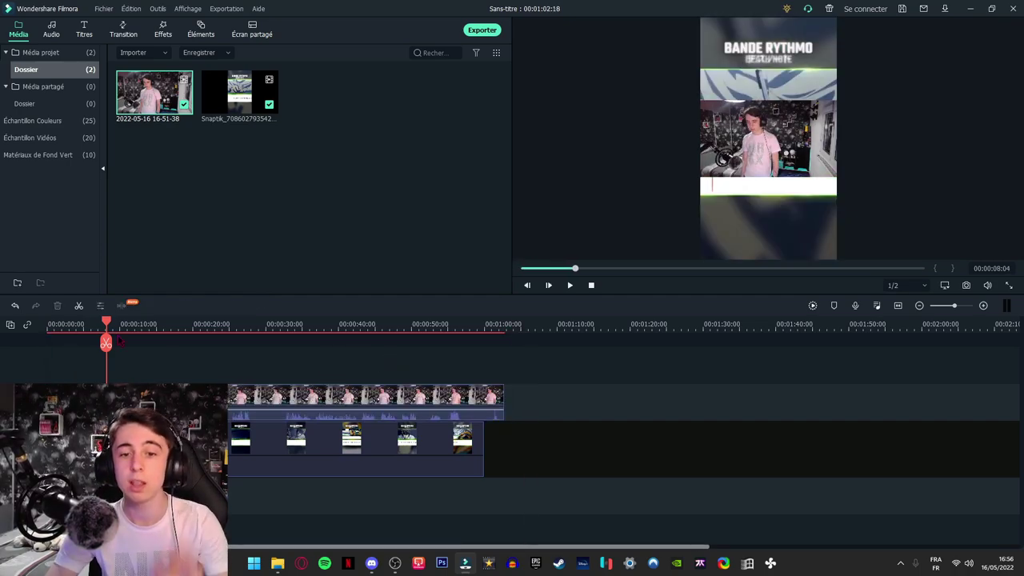
Split both the webcam clip and the Snaptik clip at 00:00:02:02.
drag(107, 321, 289, 329)
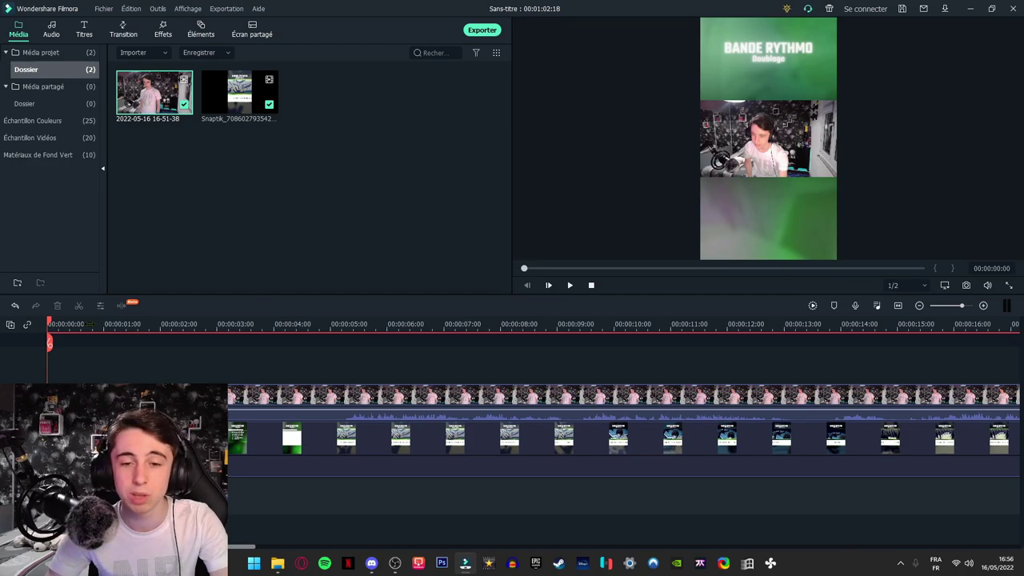
drag(49, 328, 167, 329)
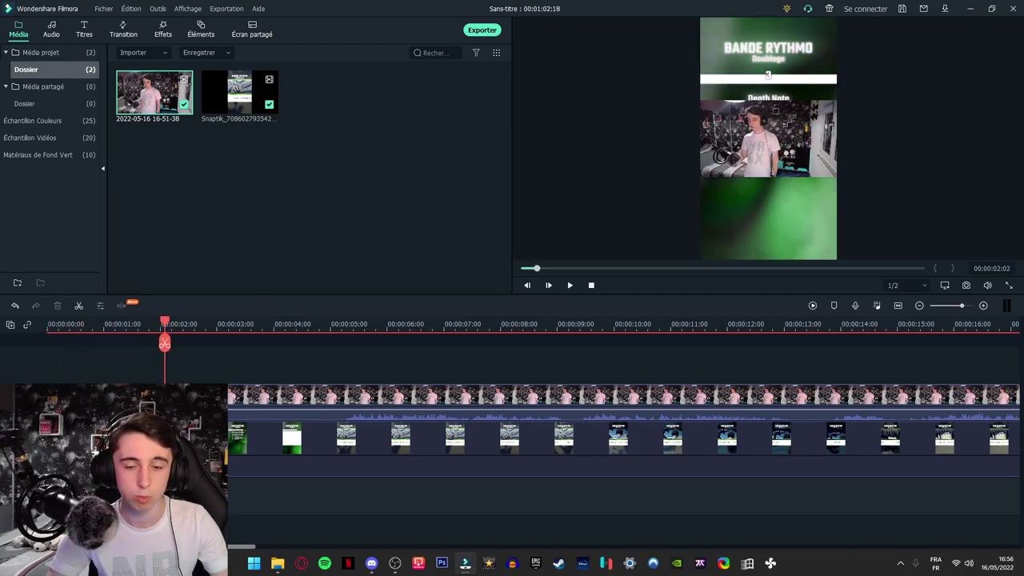
drag(221, 410, 220, 413)
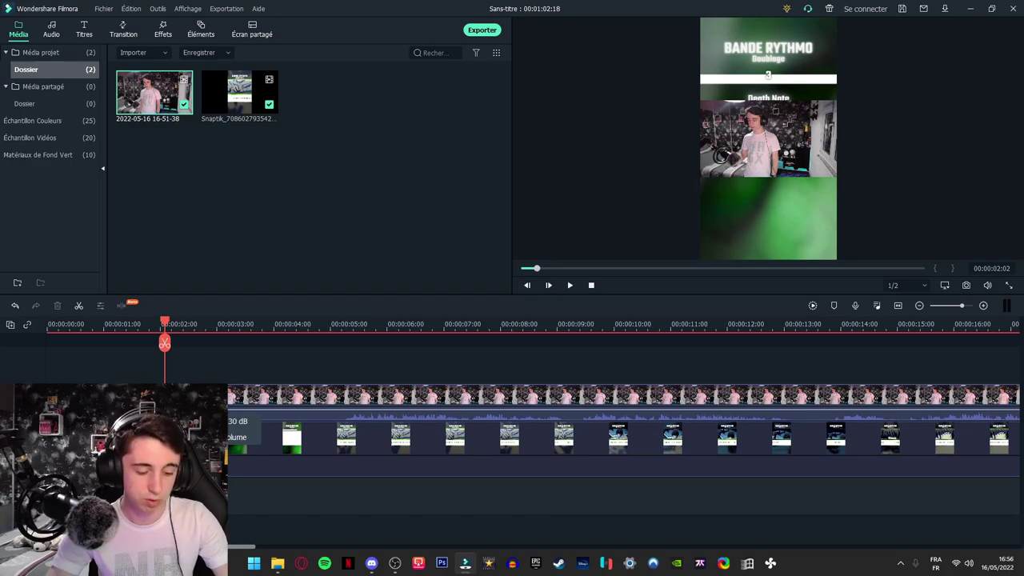
click(229, 453)
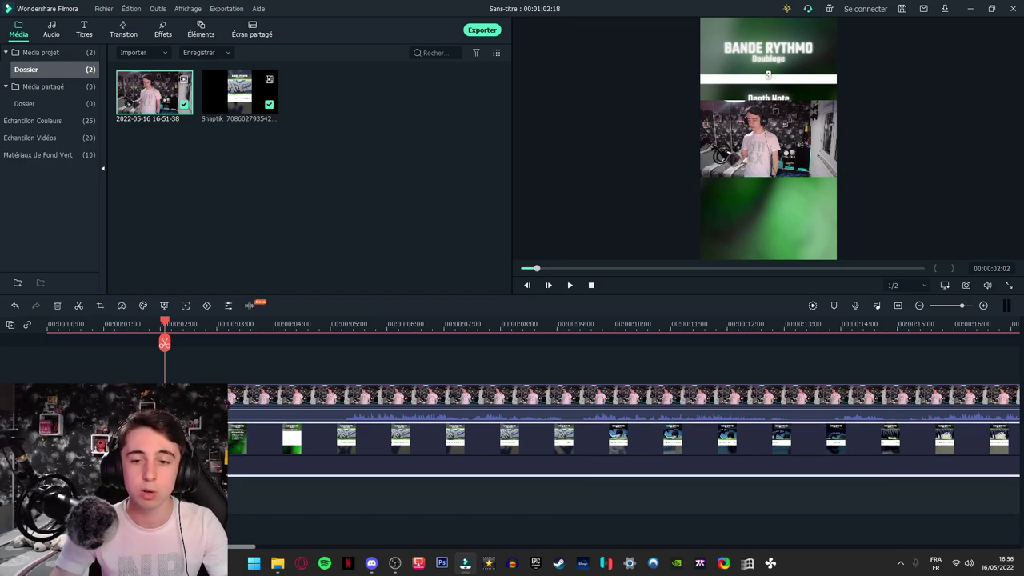
ctrl+click(224, 400)
click(164, 346)
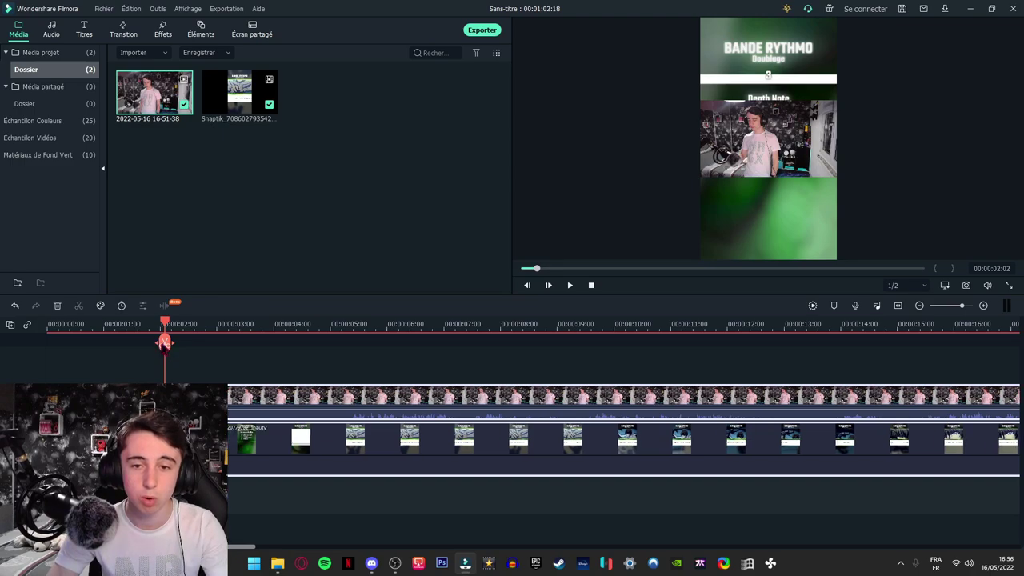
Delete the segments of both clips before the split, and trim the webcam clip's end to match the end of the Snaptik clip.
drag(106, 358, 110, 448)
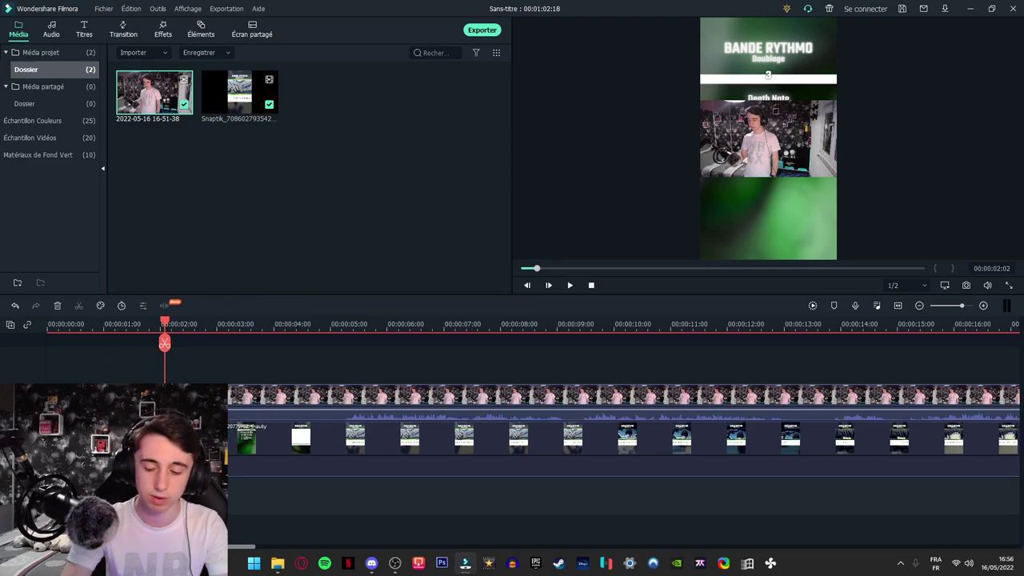
key(Delete)
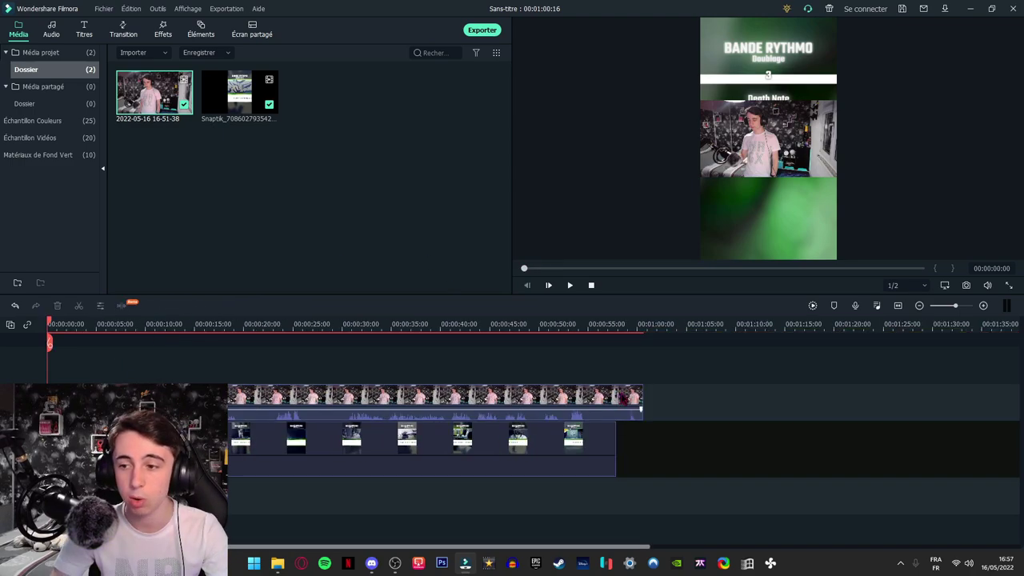
click(641, 398)
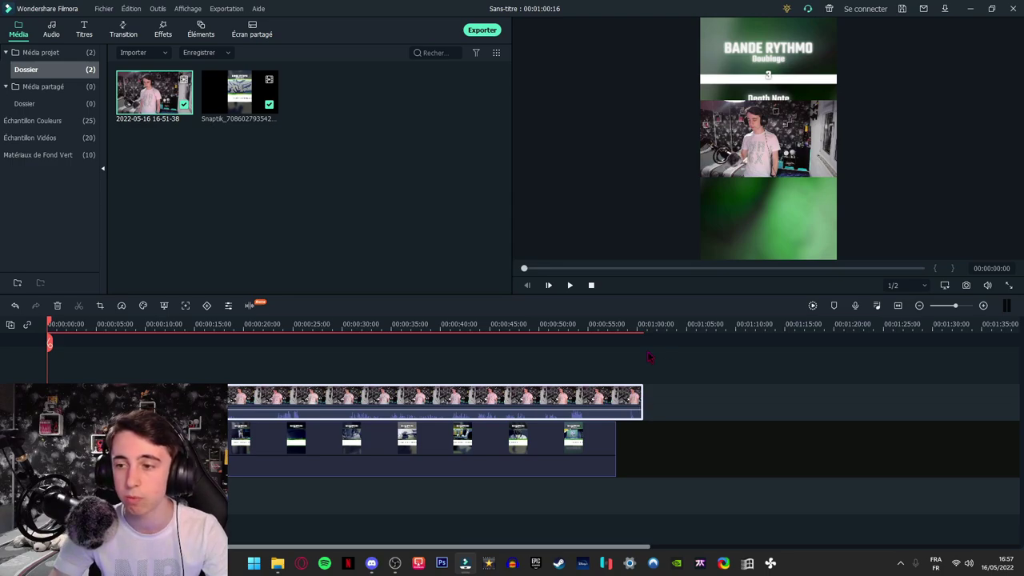
key(ctrl+plus)
drag(711, 396, 681, 395)
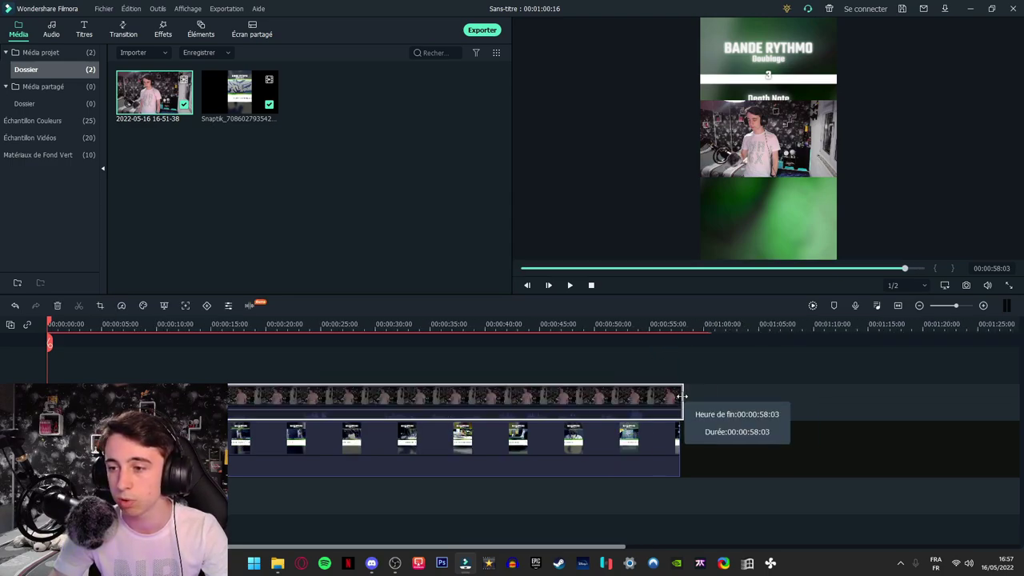
click(723, 398)
key(ctrl+plus)
Play the edit from 00:00:02:10 to check the synchronisation of the webcam recording with the Snaptik clip.
click(130, 339)
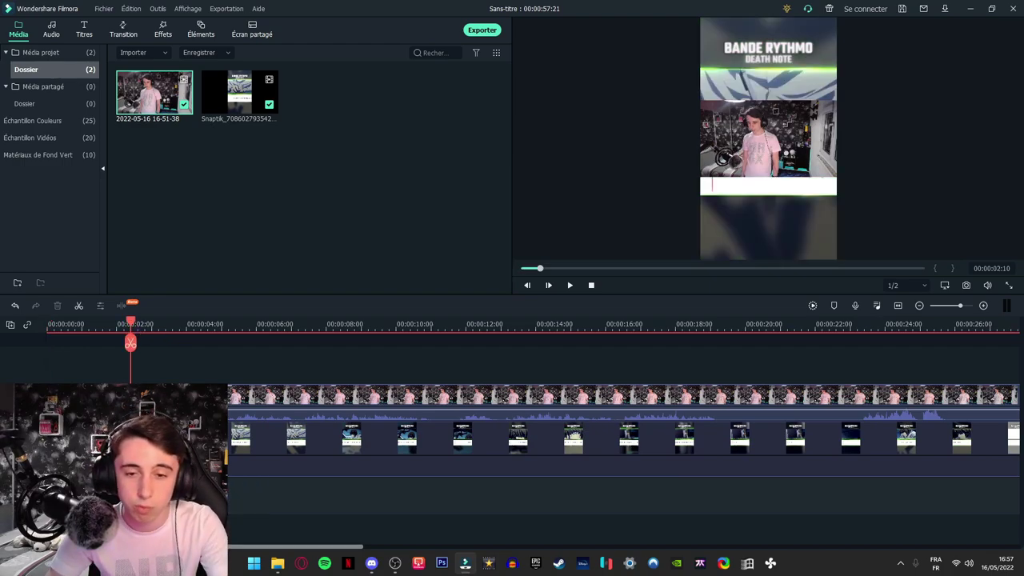
key(space)
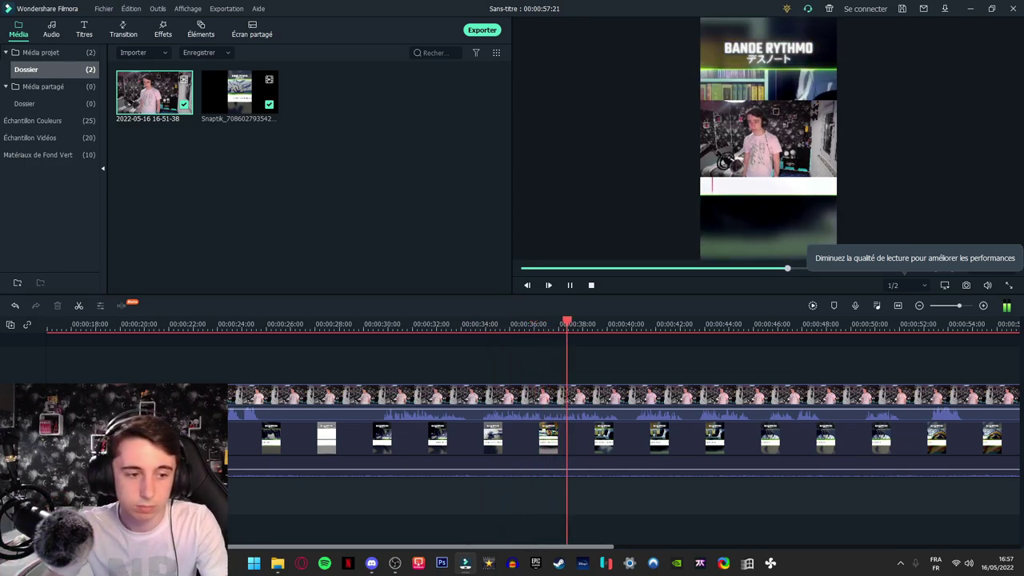
key(space)
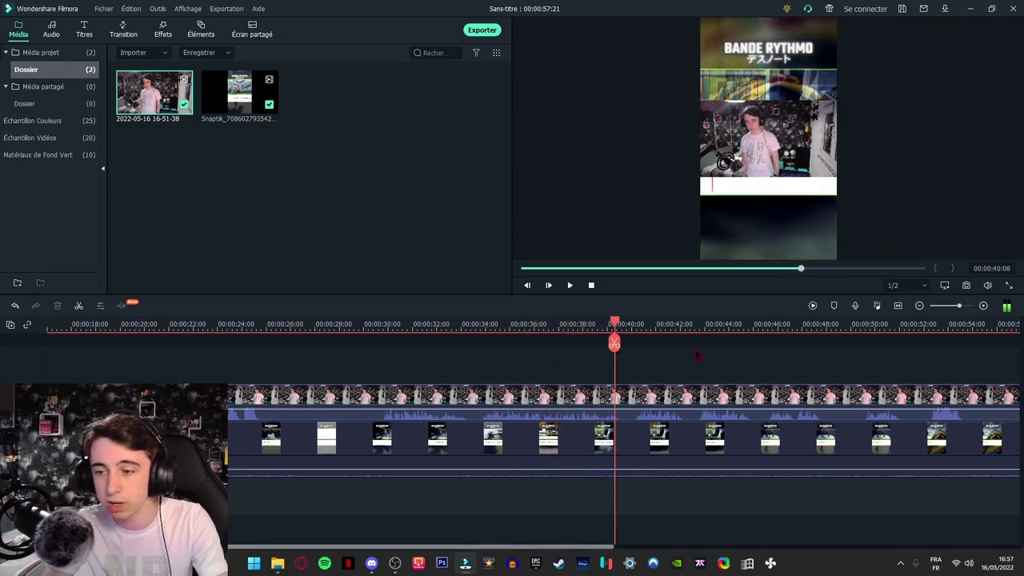
Move the webcam picture to the bottom of the vertical frame and shift the Snaptik picture slightly upwards so its text band stays clear.
click(788, 122)
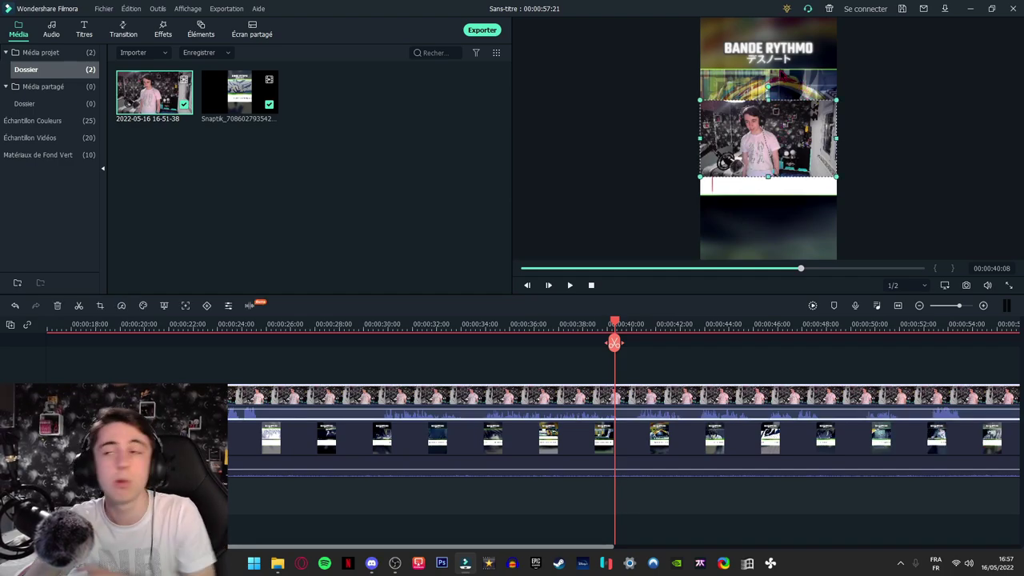
click(780, 58)
drag(772, 120, 766, 210)
click(785, 142)
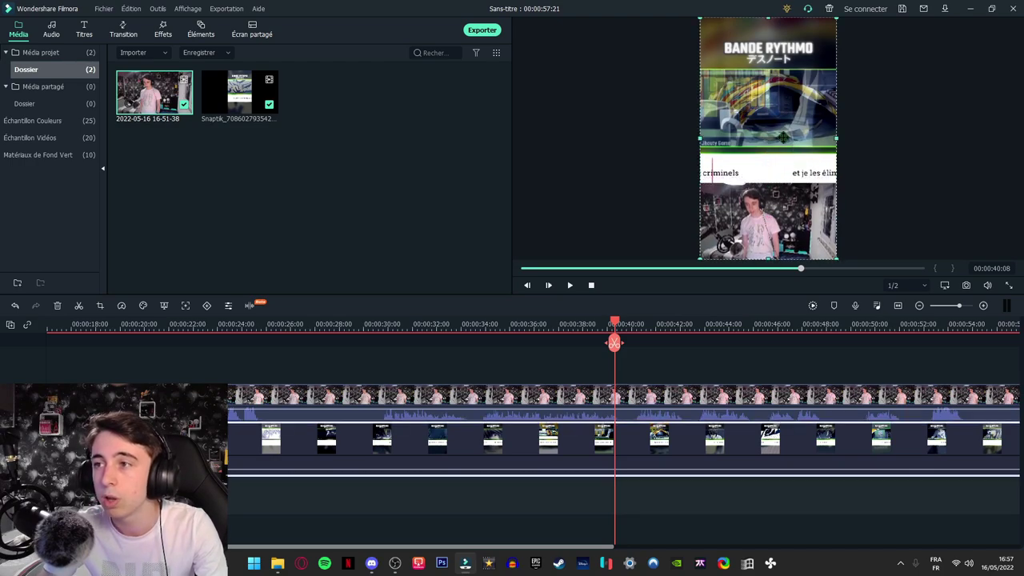
drag(787, 117, 786, 103)
click(875, 108)
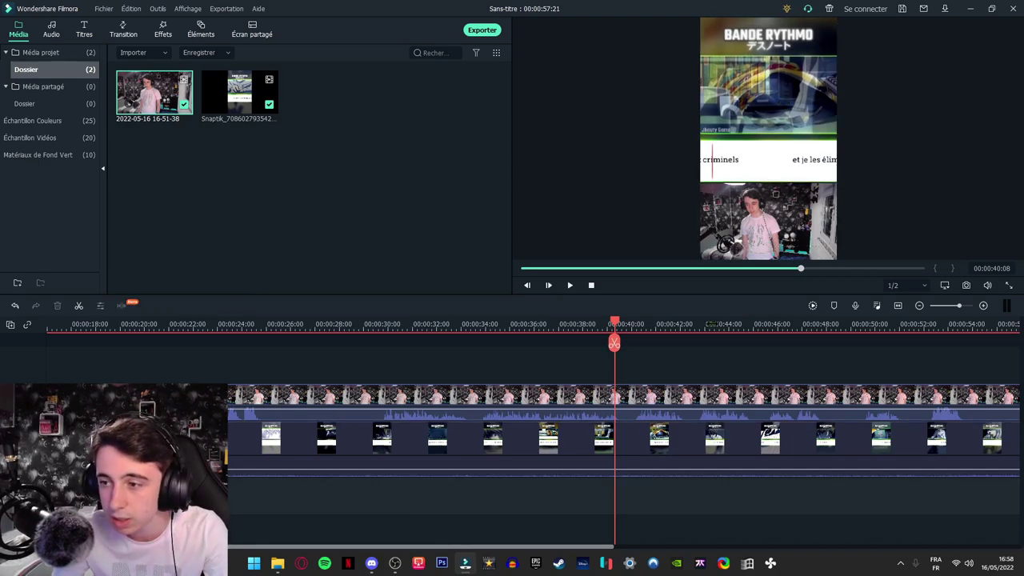
Check the ending of the edit by playing it from about 00:00:57:07, and return to an earlier point of the timeline.
drag(666, 324, 512, 328)
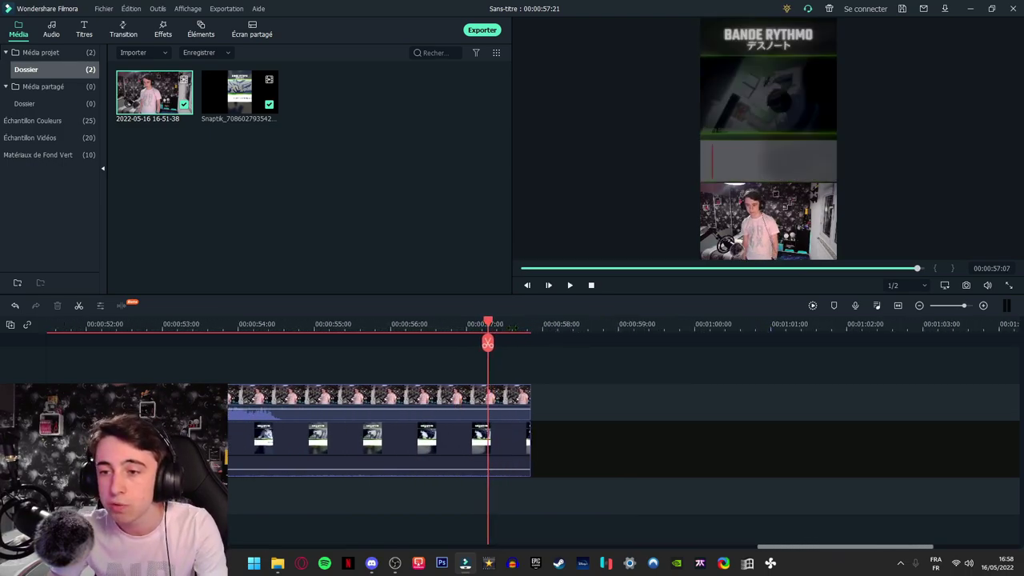
key(space)
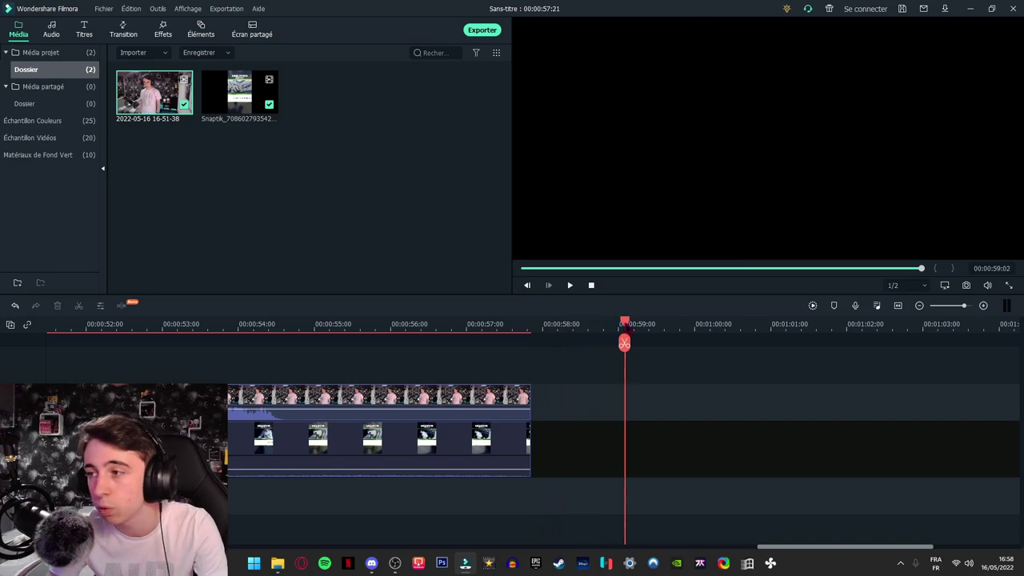
drag(624, 342, 72, 341)
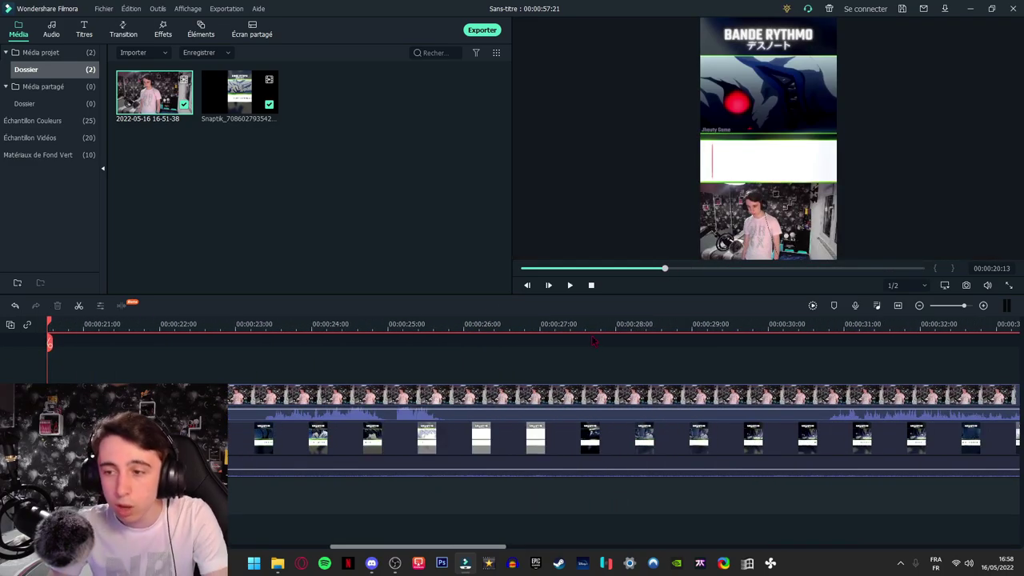
key(ctrl+minus)
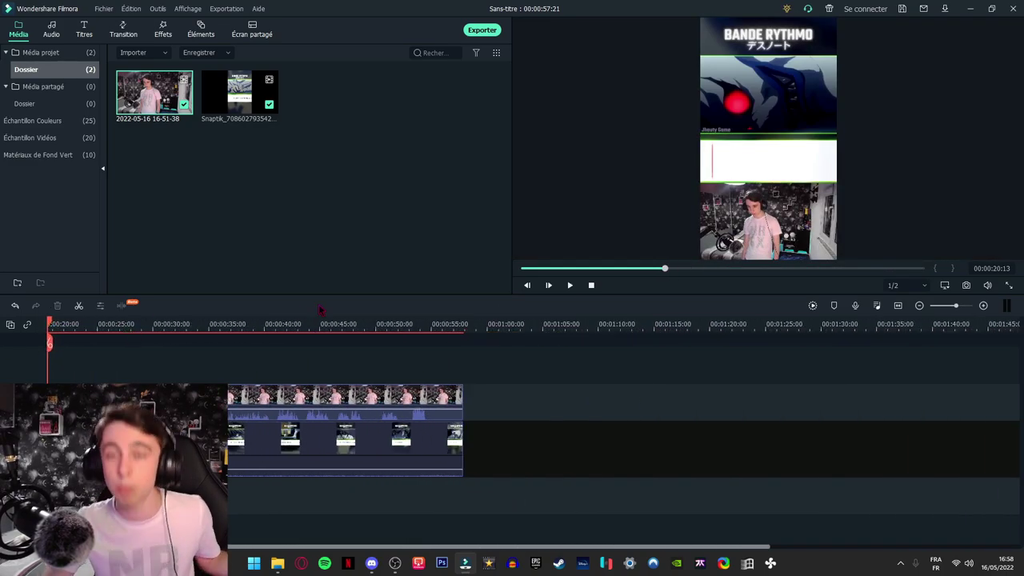
Export the video locally as an MP4 named "doublage light" and open the file explorer.
click(227, 9)
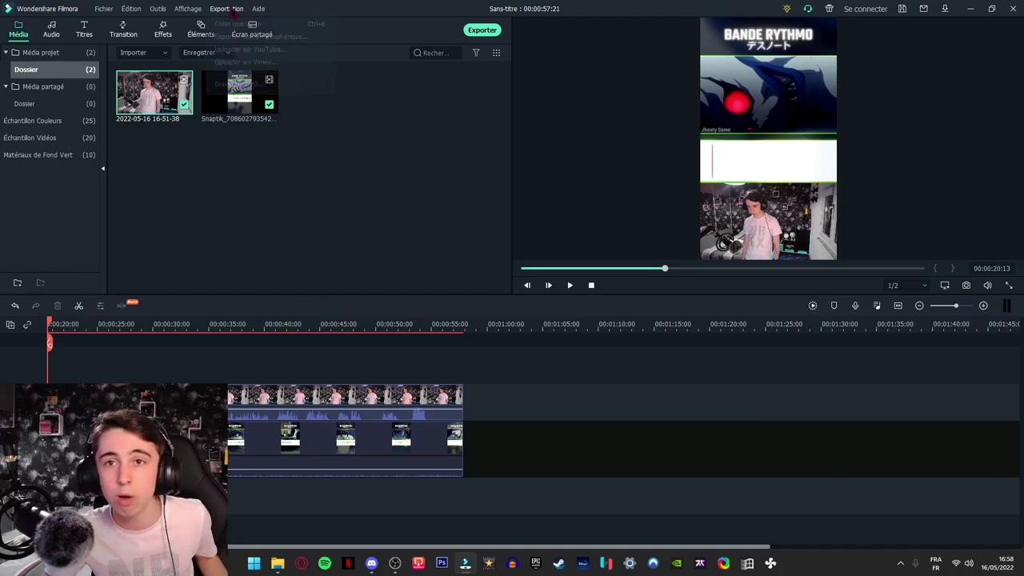
click(230, 27)
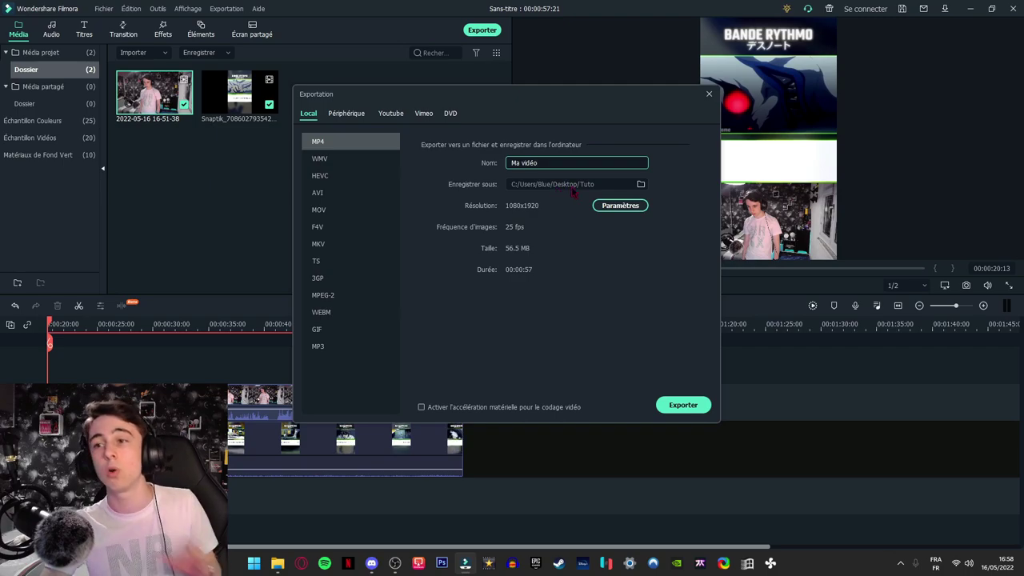
drag(556, 163, 480, 164)
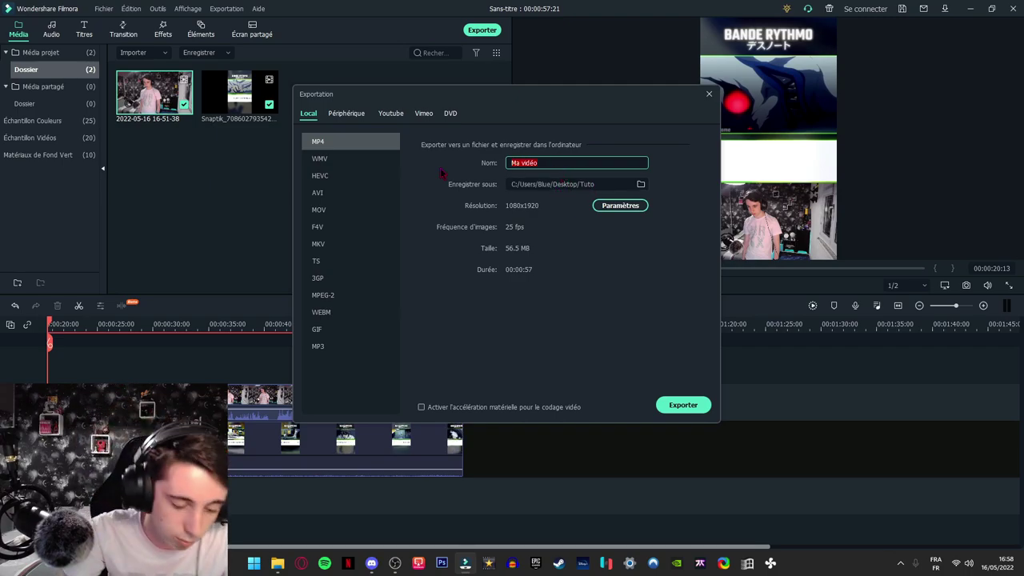
text(doublage )
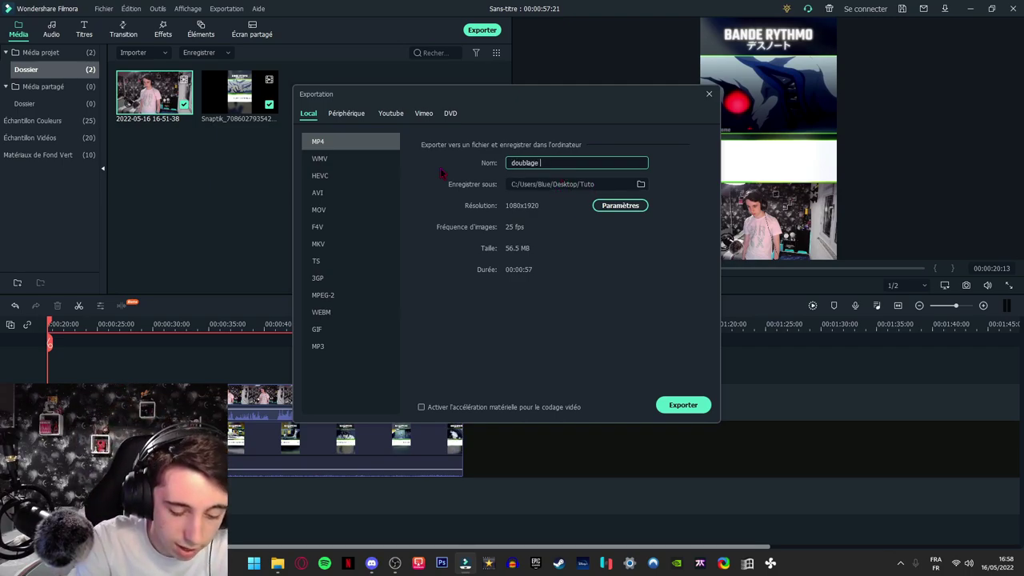
text(light)
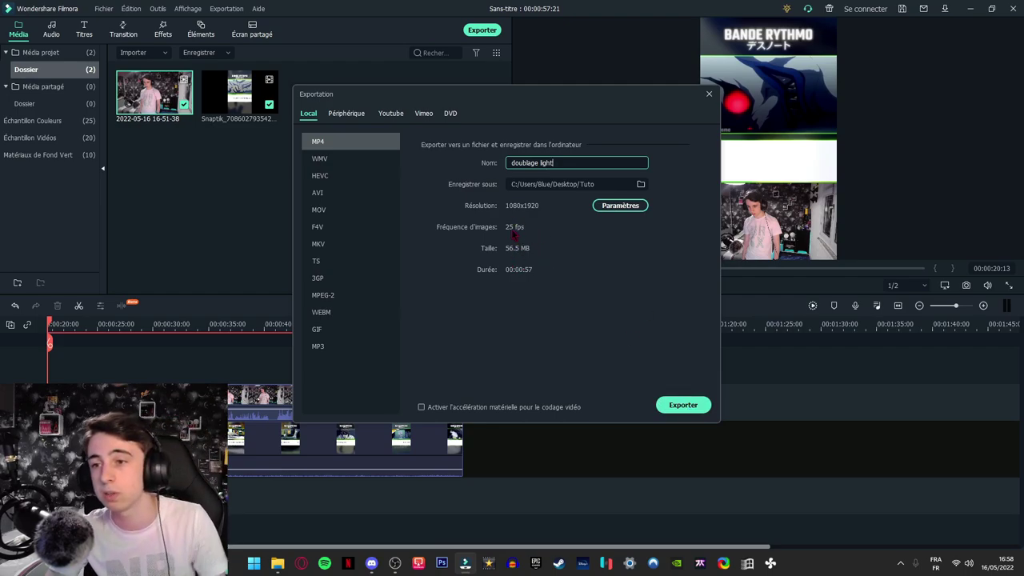
click(683, 405)
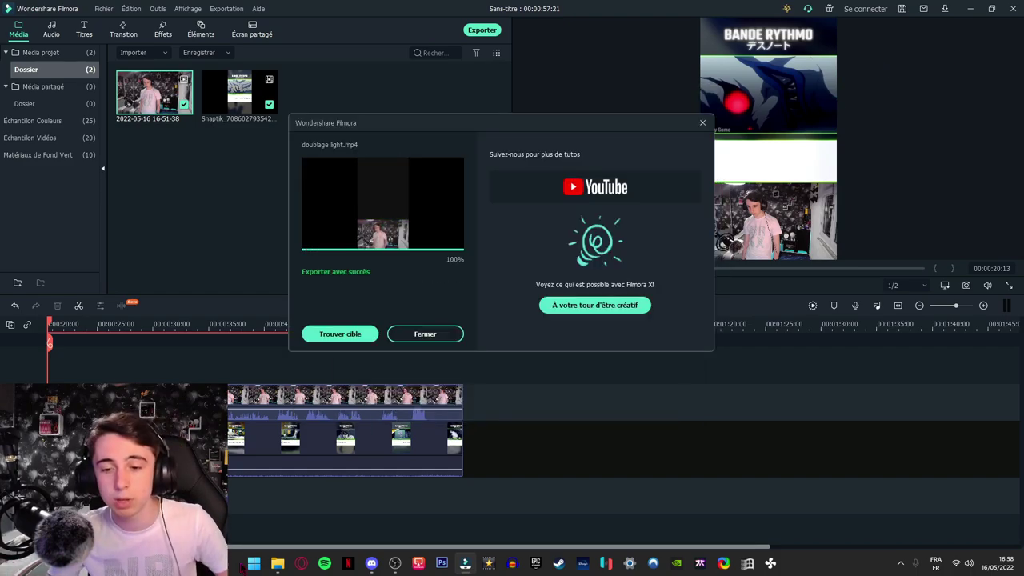
click(277, 564)
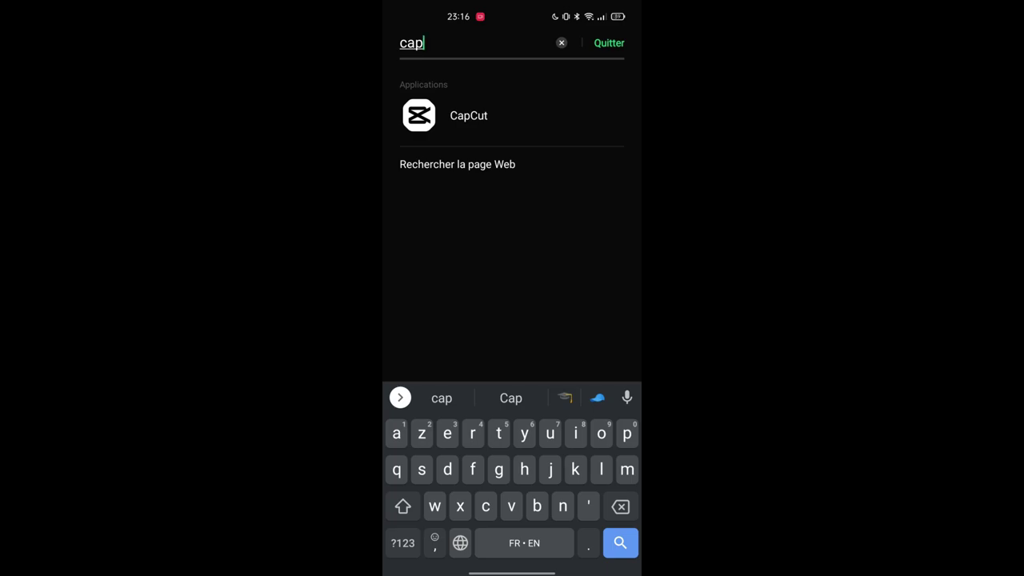
Switch to CapCut on the phone and create a new project with a video from the albums.
click(427, 114)
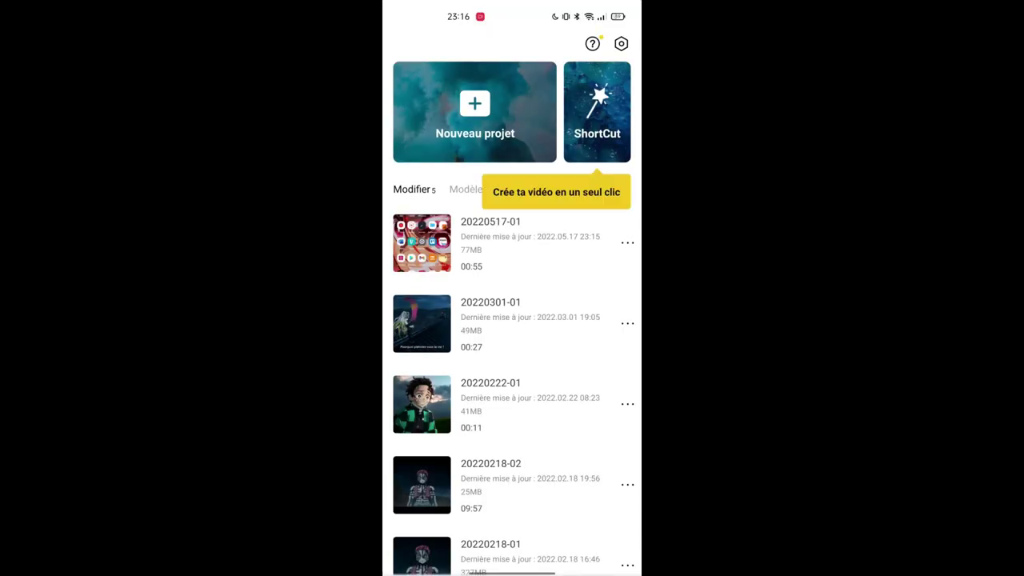
click(475, 112)
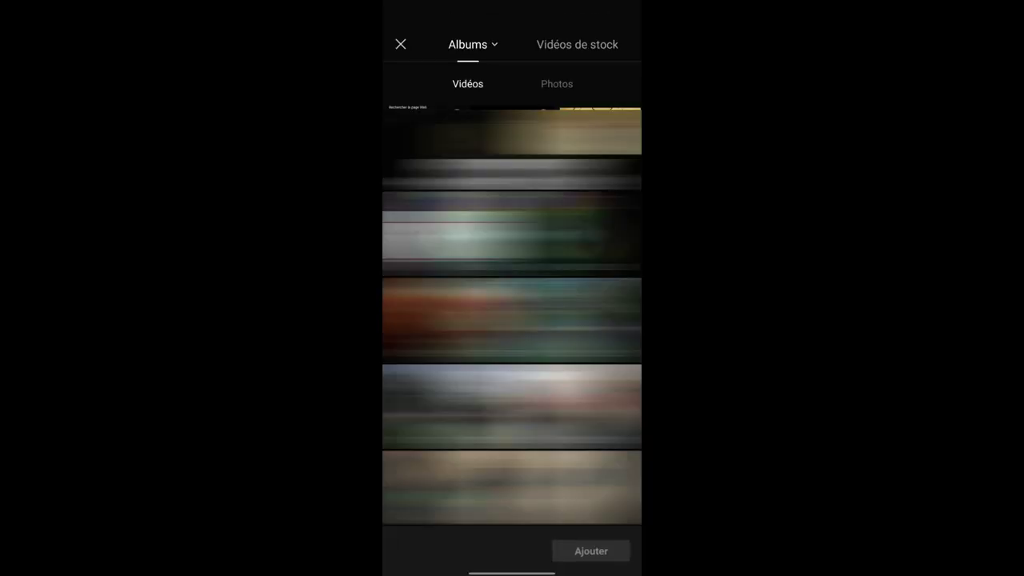
click(426, 320)
click(591, 550)
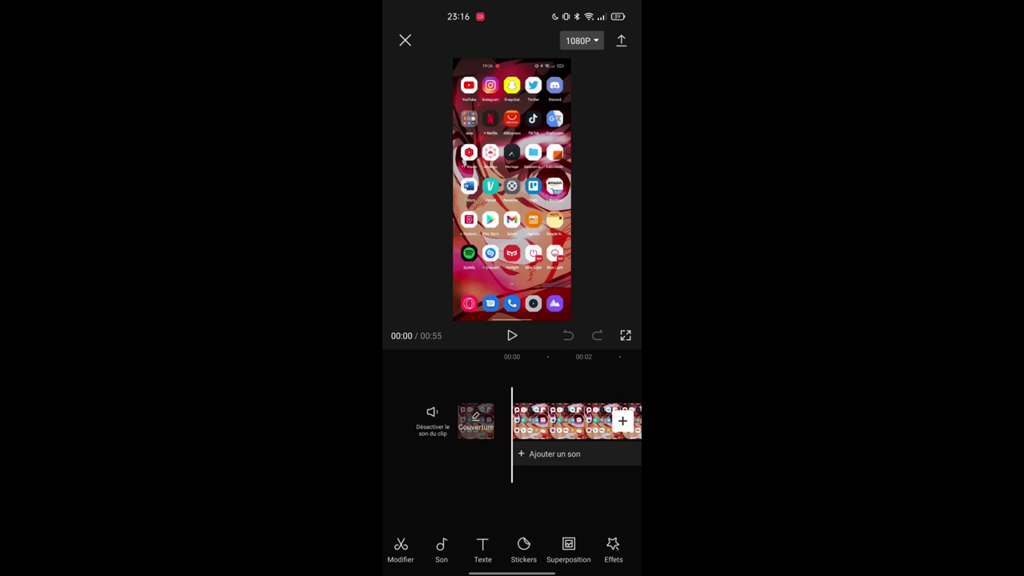
Record a voice-over near the beginning of the video.
click(440, 551)
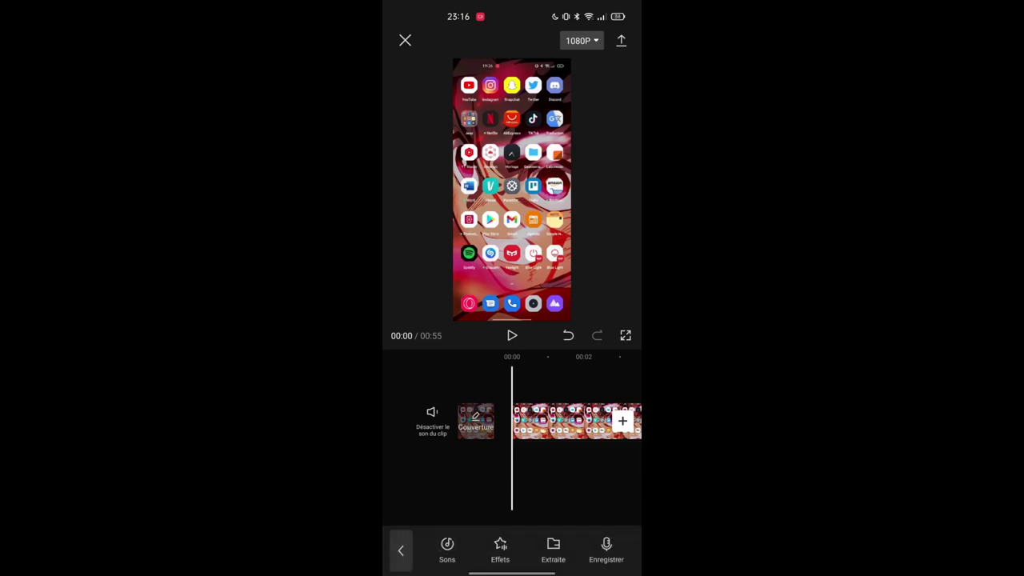
click(606, 550)
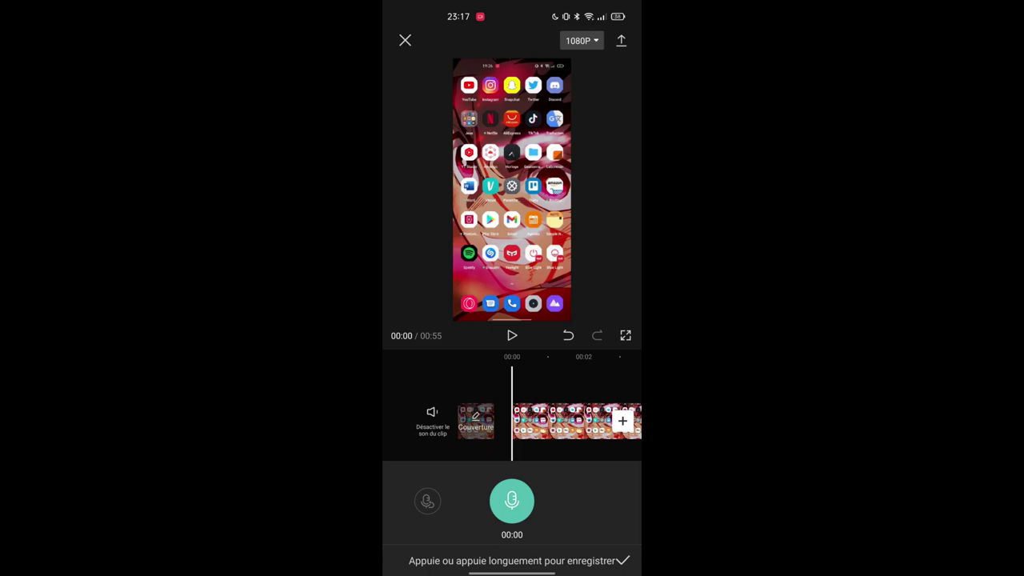
drag(512, 500, 518, 502)
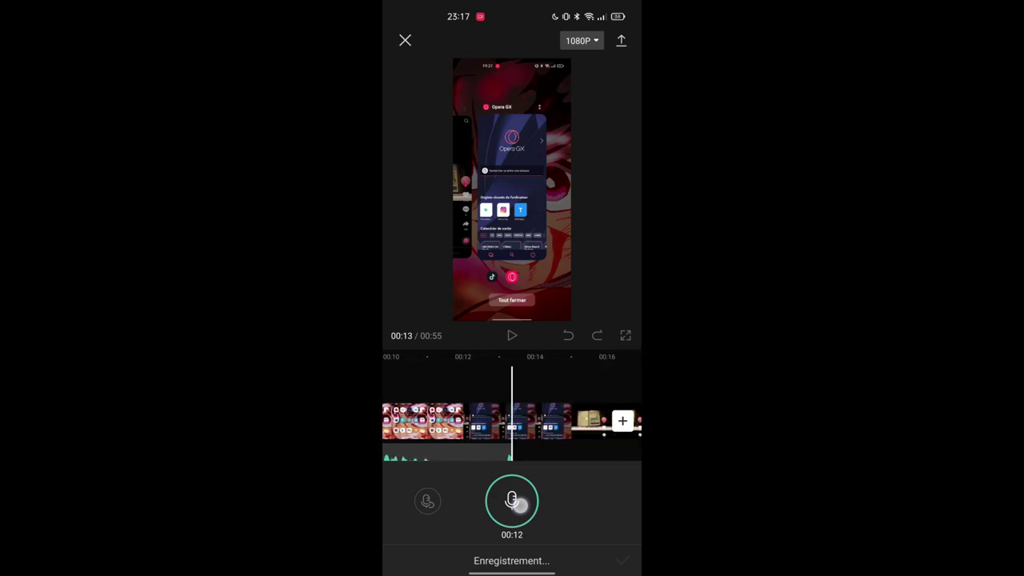
drag(518, 502, 518, 504)
drag(518, 502, 573, 477)
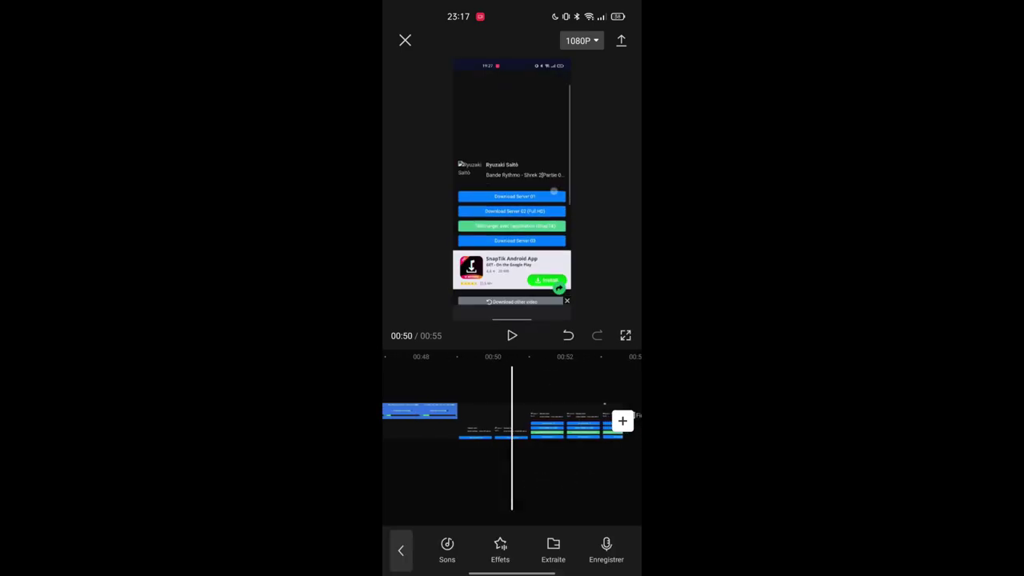
Split the video clip at 00:50 and delete a short segment near the cut.
click(560, 420)
click(440, 544)
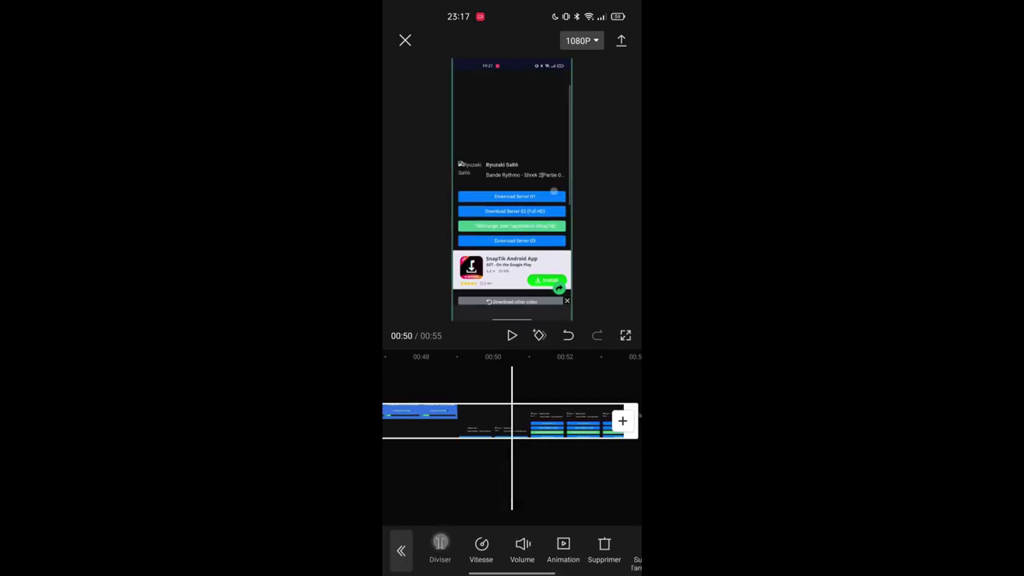
drag(585, 494, 615, 494)
click(604, 548)
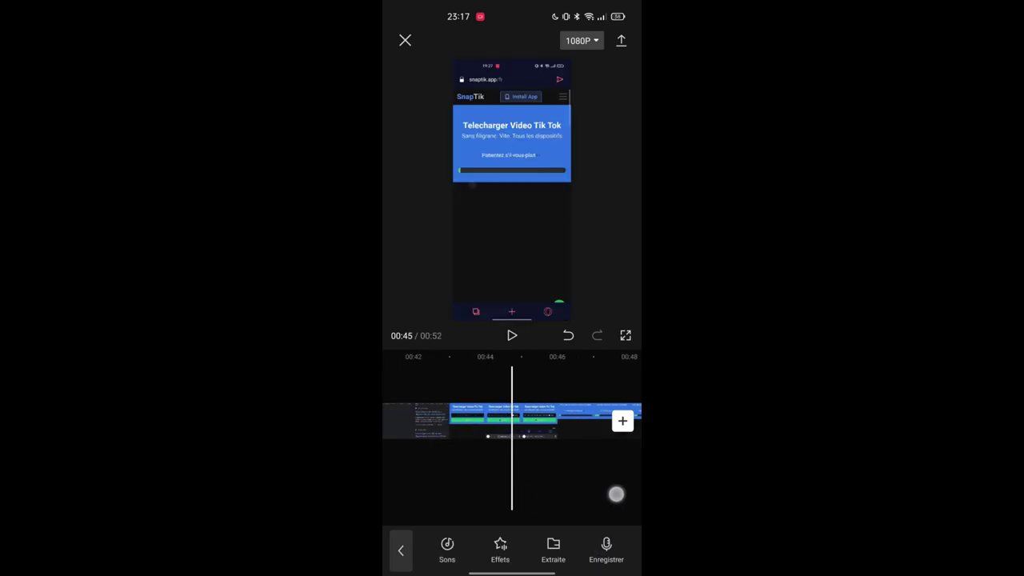
Export the CapCut project at 1080P.
drag(480, 492, 592, 491)
drag(480, 494, 639, 494)
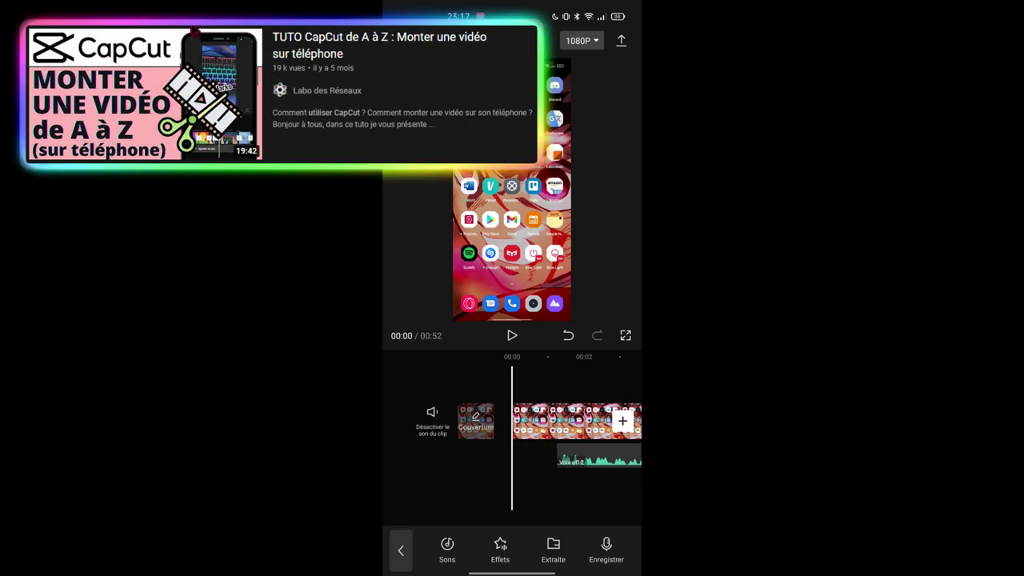
drag(575, 483, 461, 493)
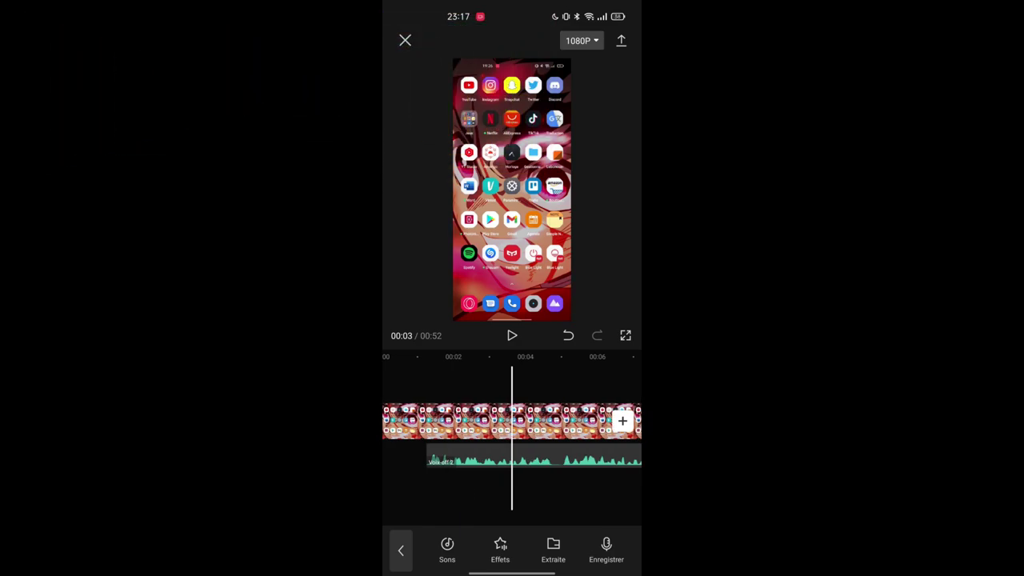
click(621, 40)
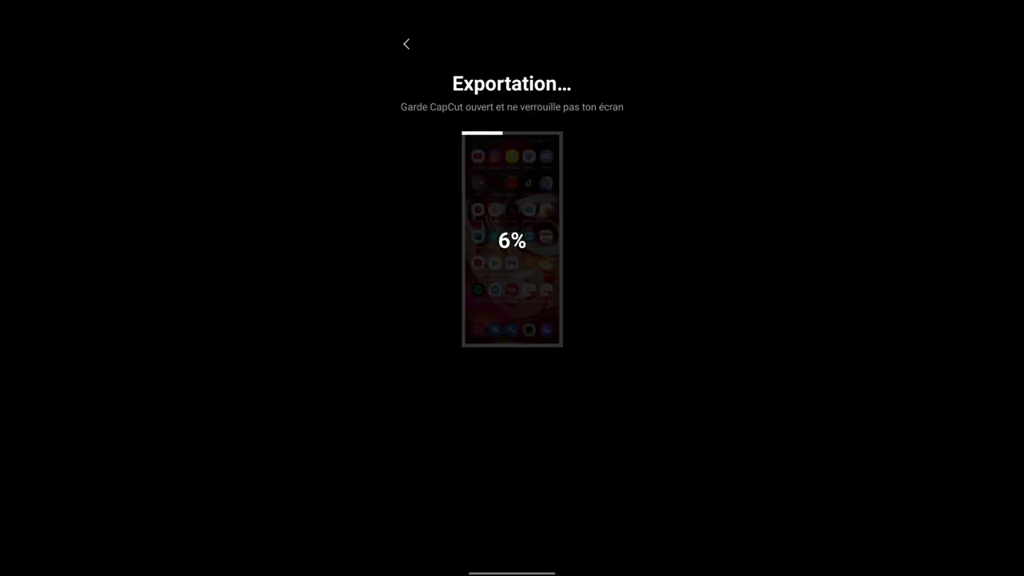